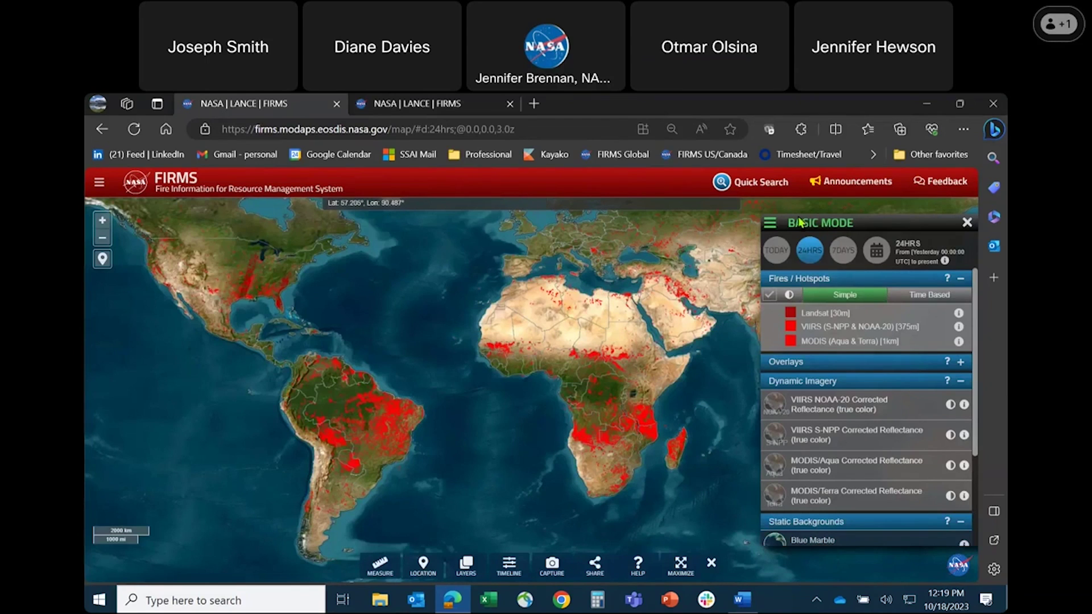
Switch the map to Burned Area mode and collapse the MODIS Burned Area and Dynamic Imagery layer groups.
click(770, 227)
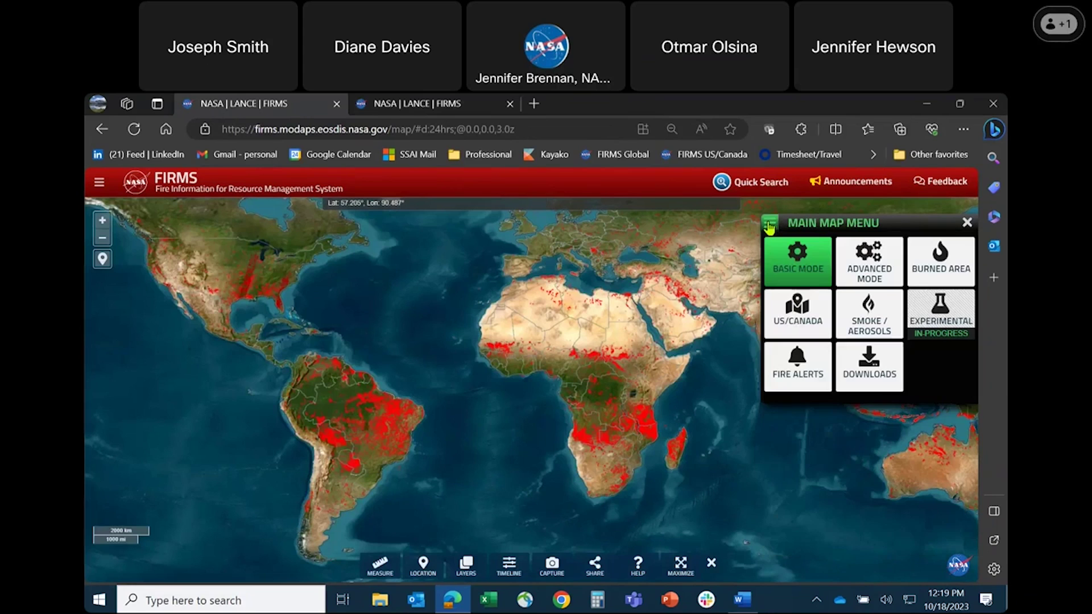
click(936, 274)
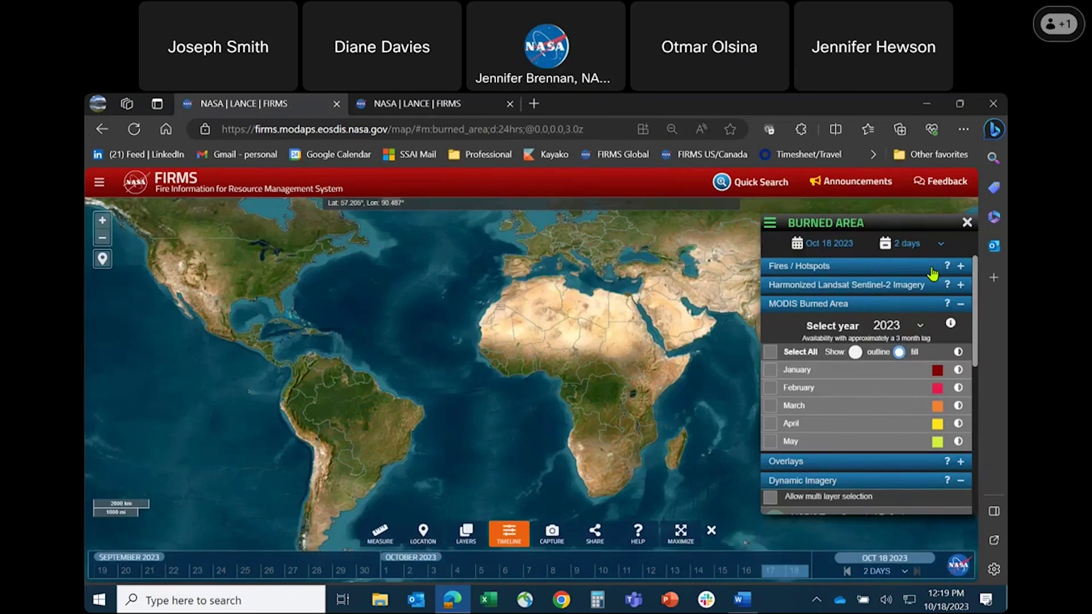
click(960, 305)
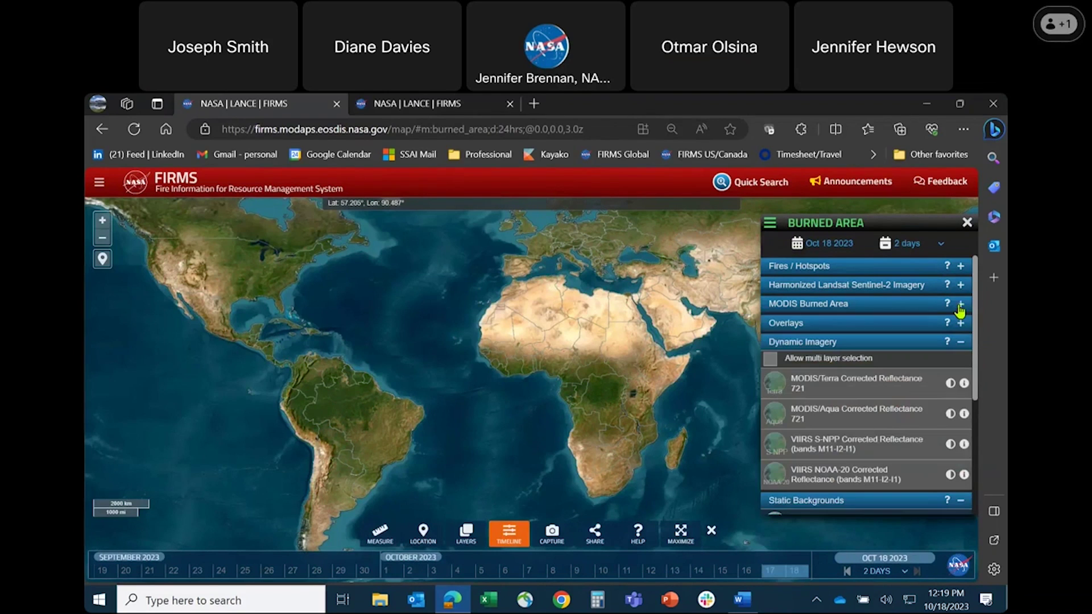
click(960, 344)
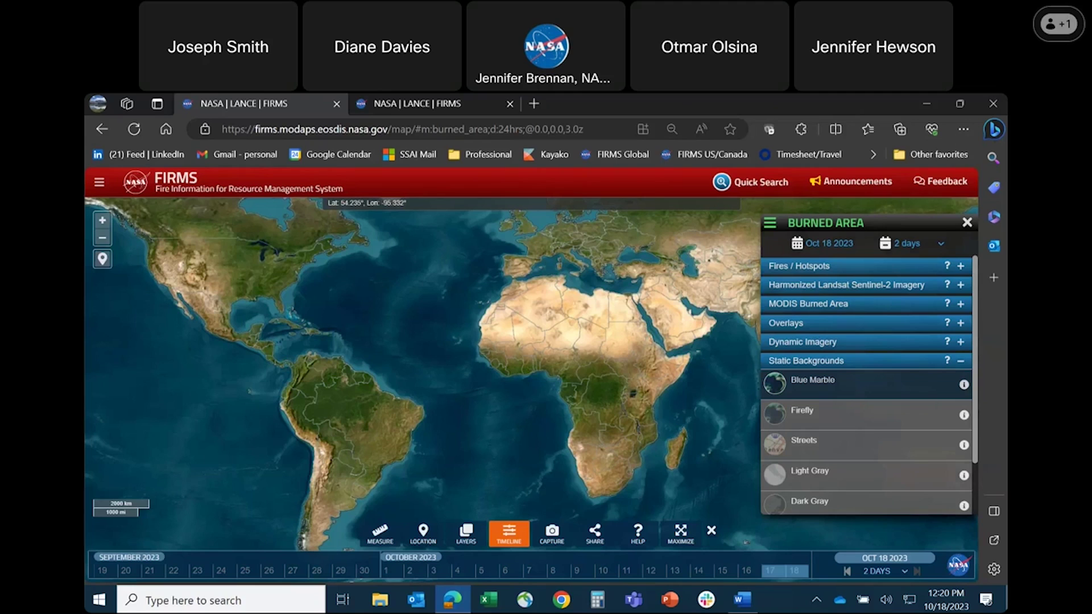
Find the location "donnie creek" in BC, Canada, centre the map on it, and dismiss the location tool and place label.
click(103, 260)
click(103, 260)
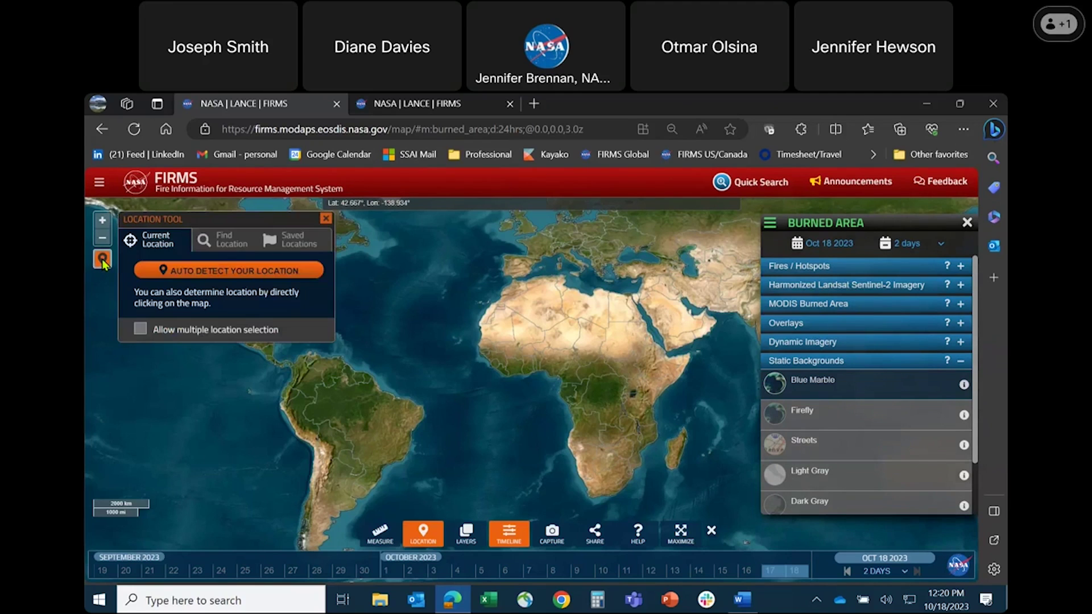
click(221, 243)
text(d)
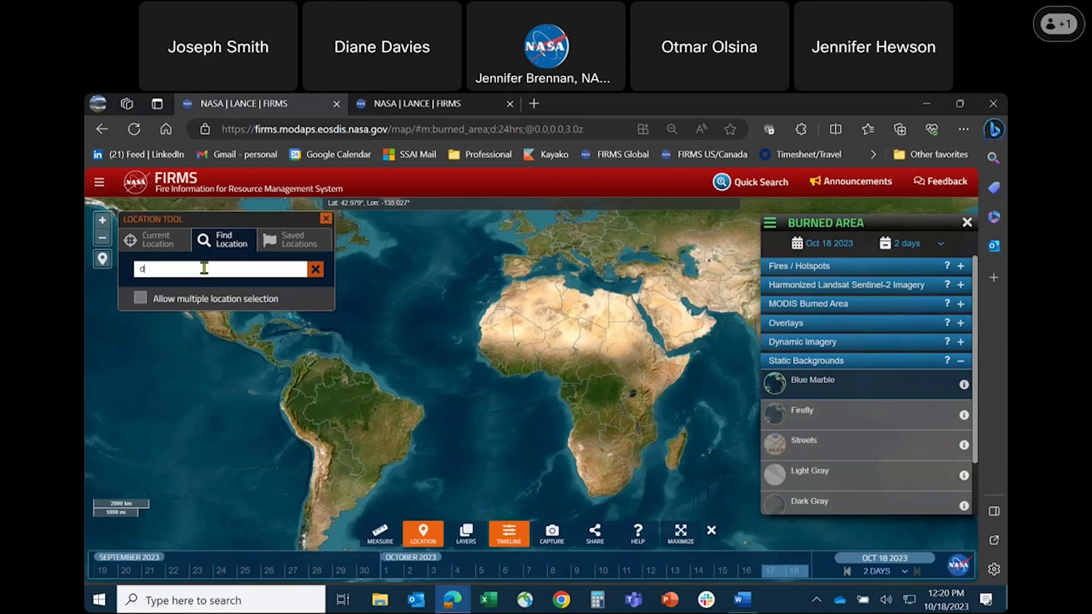
text(onnie creek)
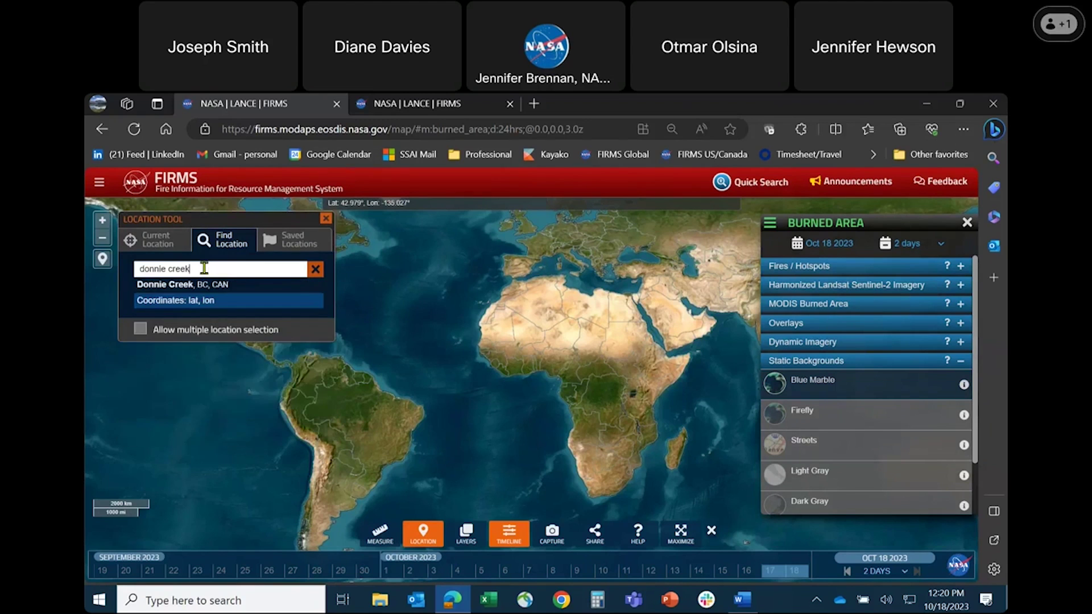
key(Down)
key(Up)
key(Return)
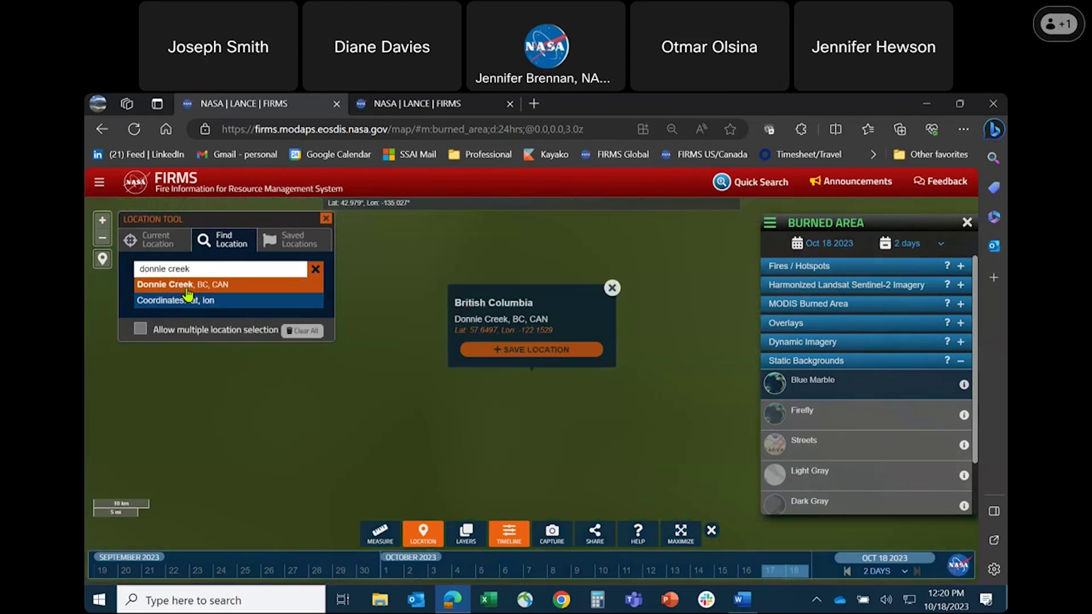
click(326, 221)
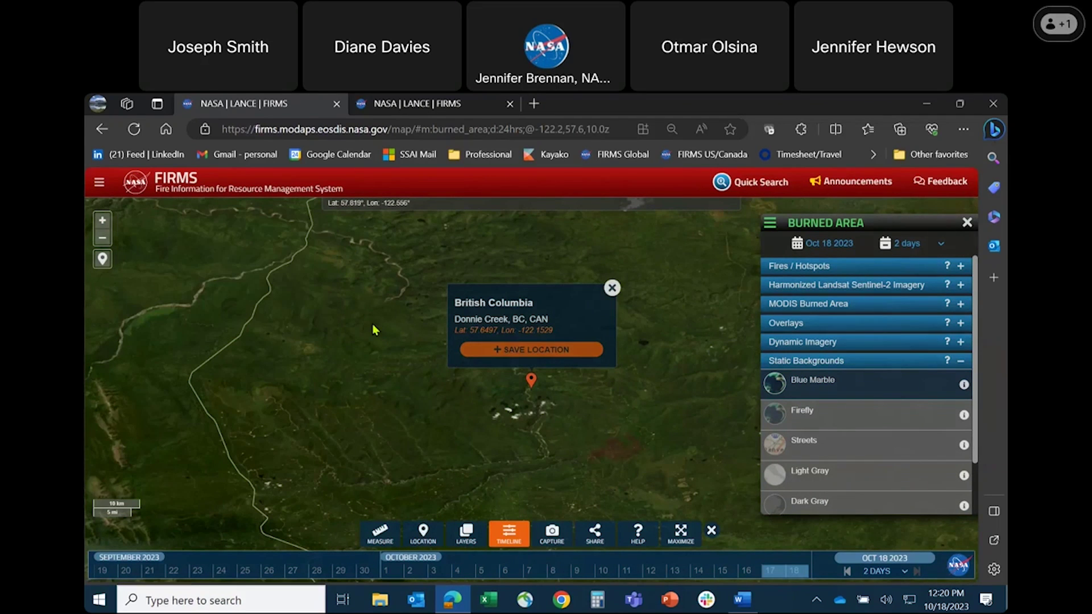
scroll(372, 330, down, 2)
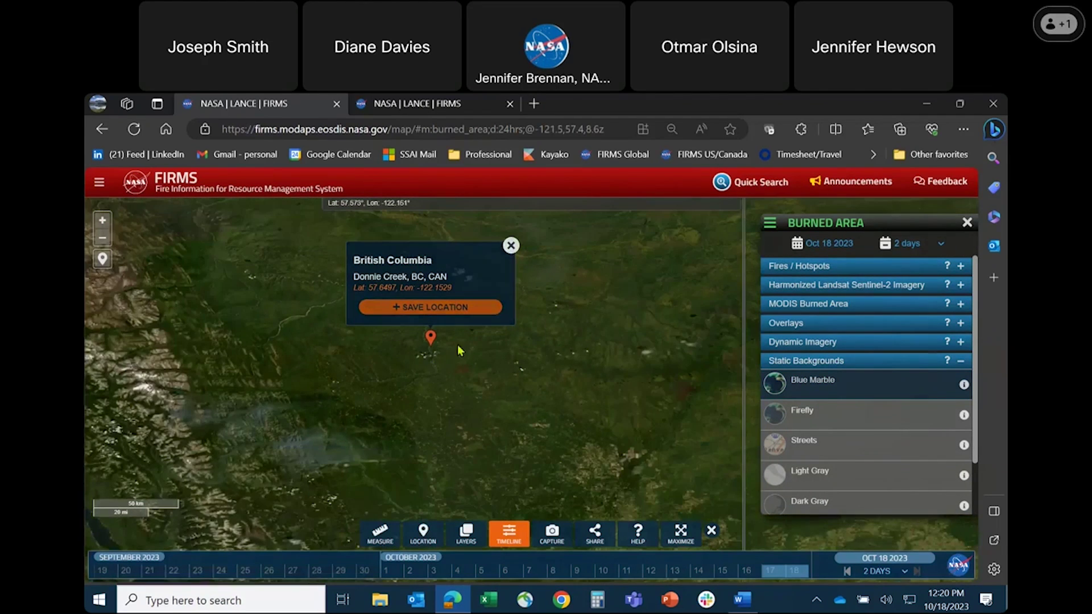
click(511, 245)
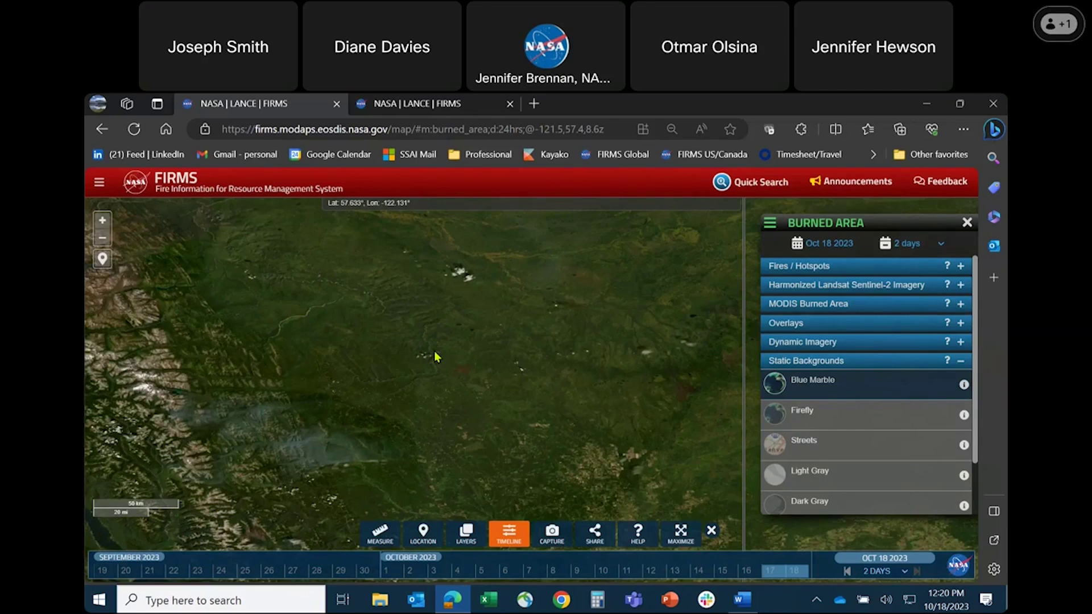
Set the timeline to a 4-week range ending June 12, 2023.
click(891, 577)
scroll(883, 513, down, 5)
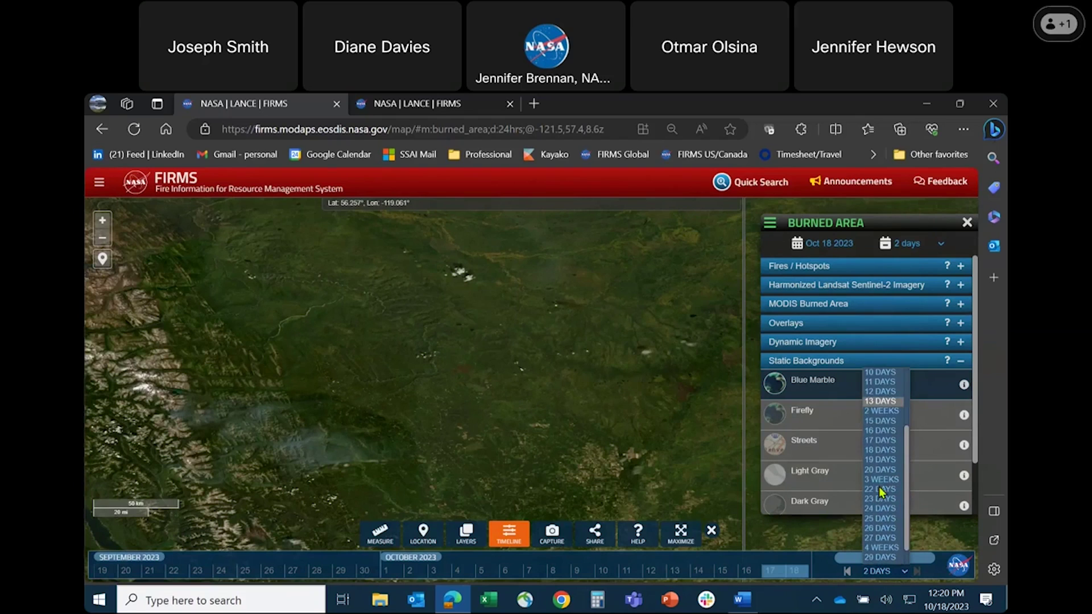
click(881, 529)
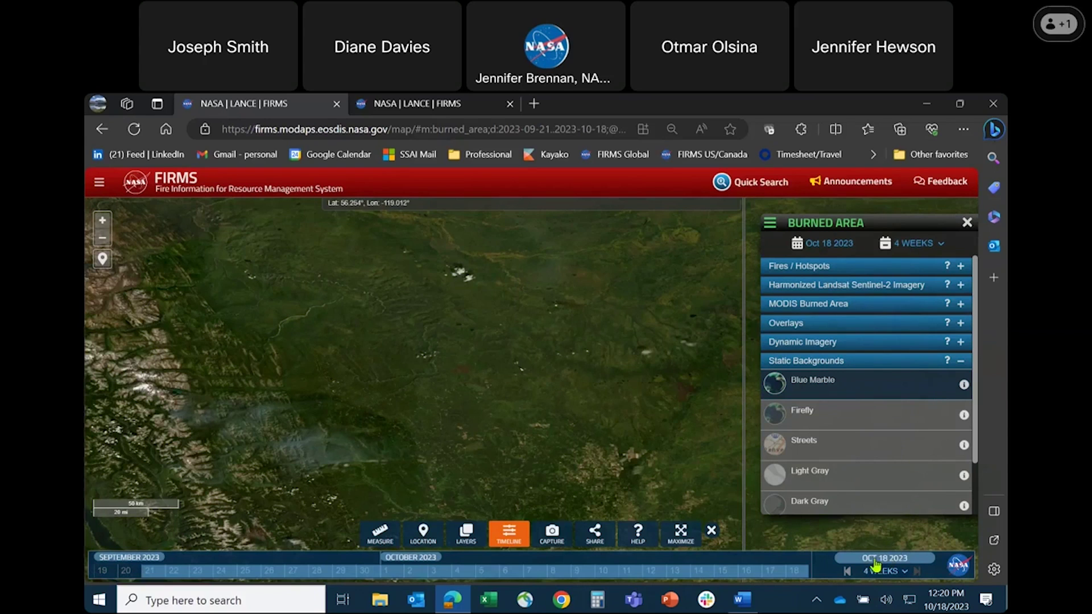
click(876, 560)
click(860, 401)
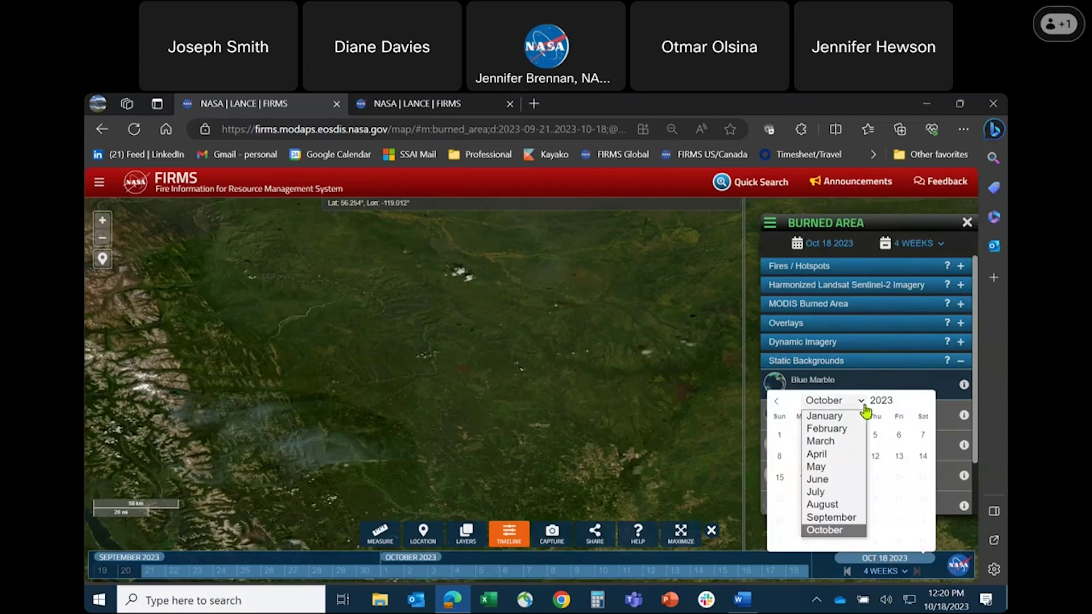
click(834, 479)
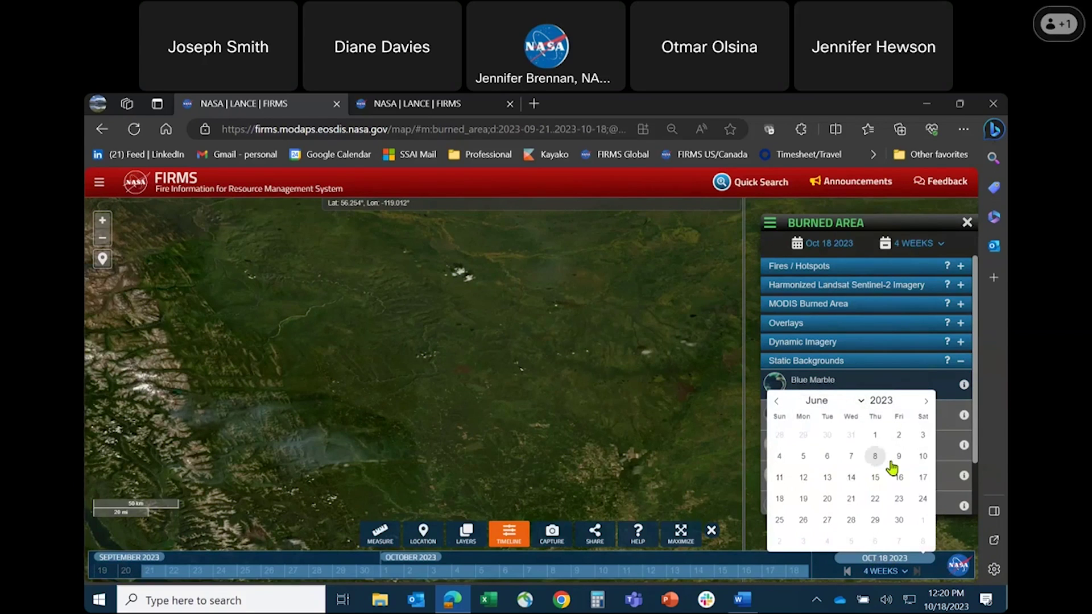
click(807, 478)
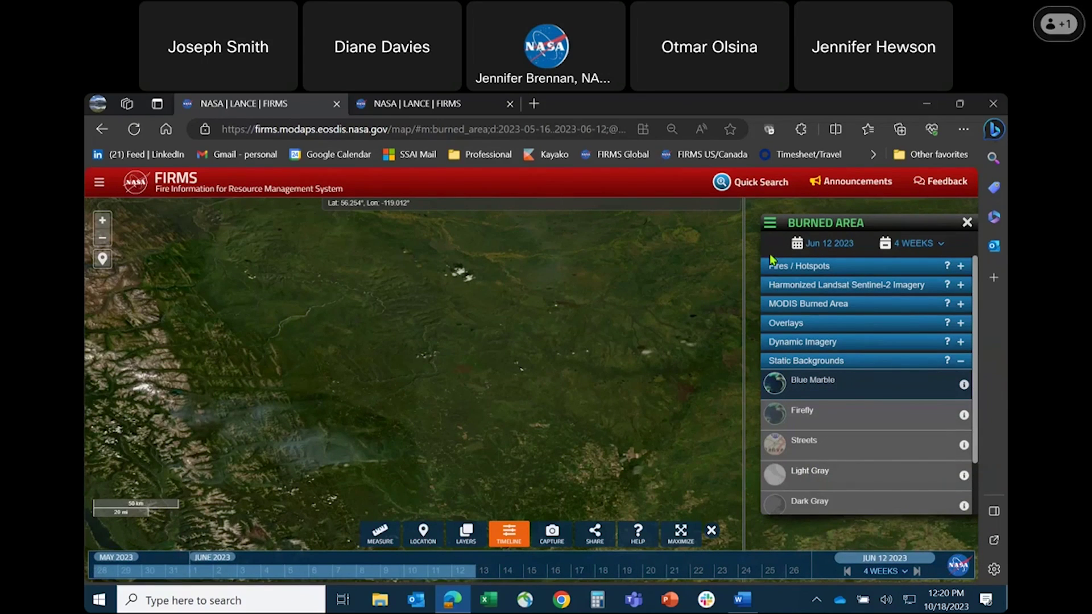
Show fire hotspots from all polar orbiting sensors and examine the large cluster around Donnie Creek.
click(957, 270)
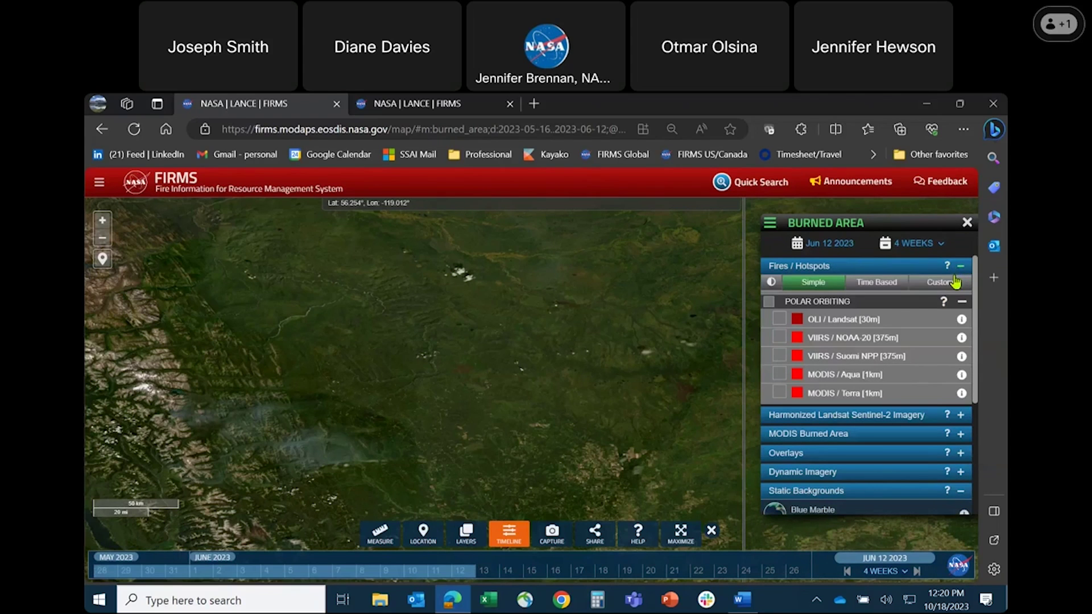
click(768, 301)
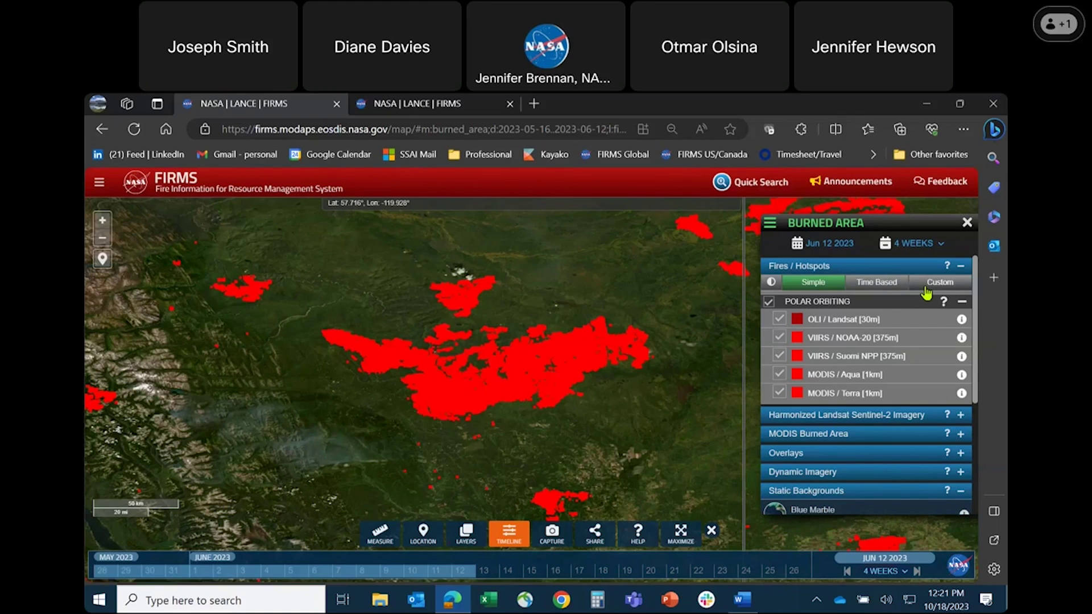
drag(469, 413, 452, 437)
scroll(452, 436, up, 2)
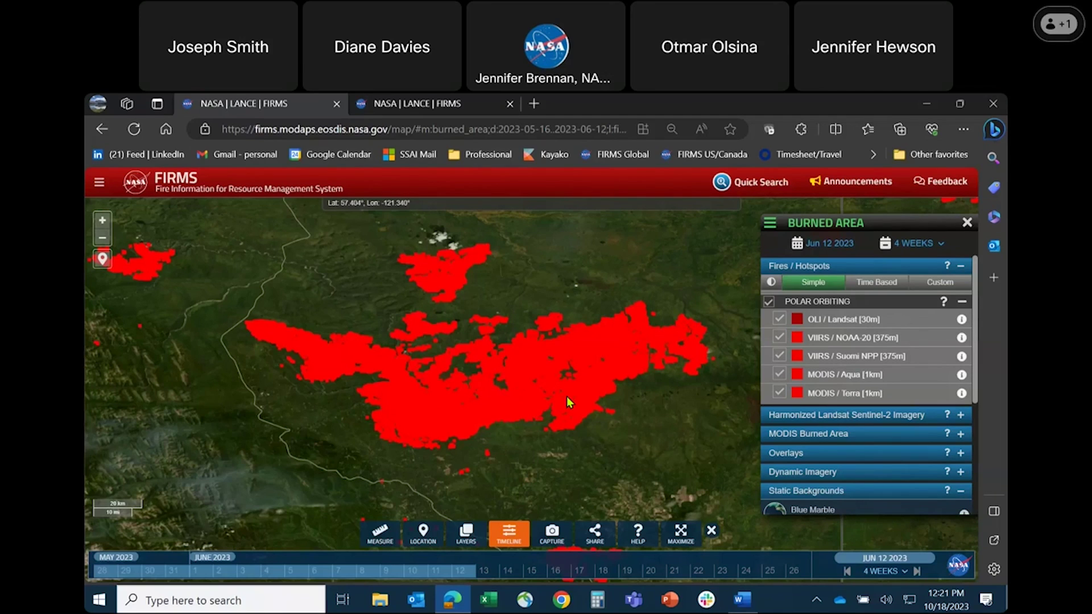
Hide all polar orbiting hotspots and set the timeline to the single day July 7, 2023.
click(768, 302)
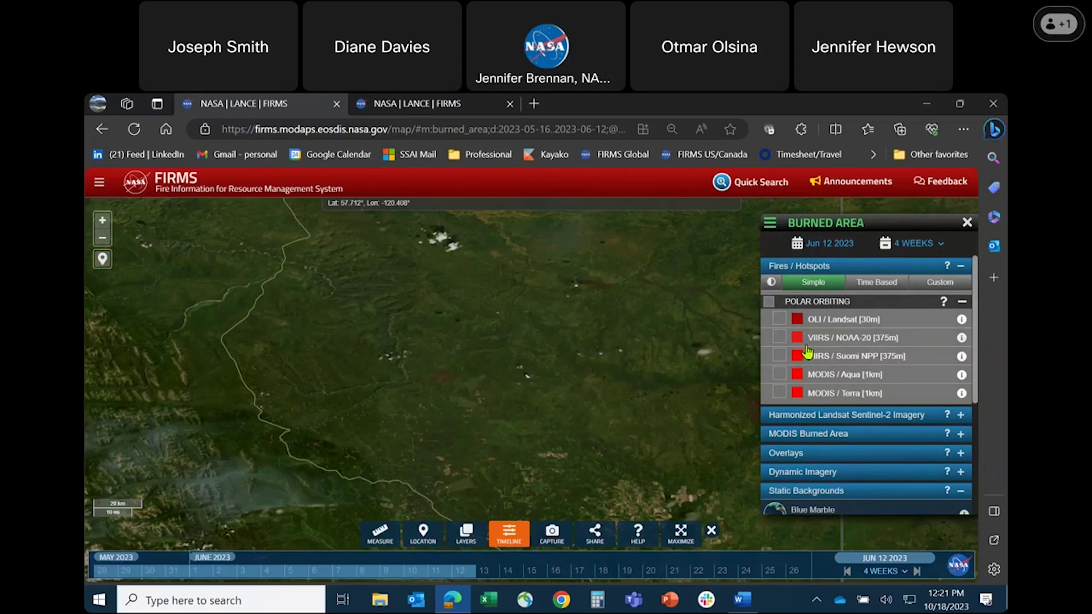
click(903, 571)
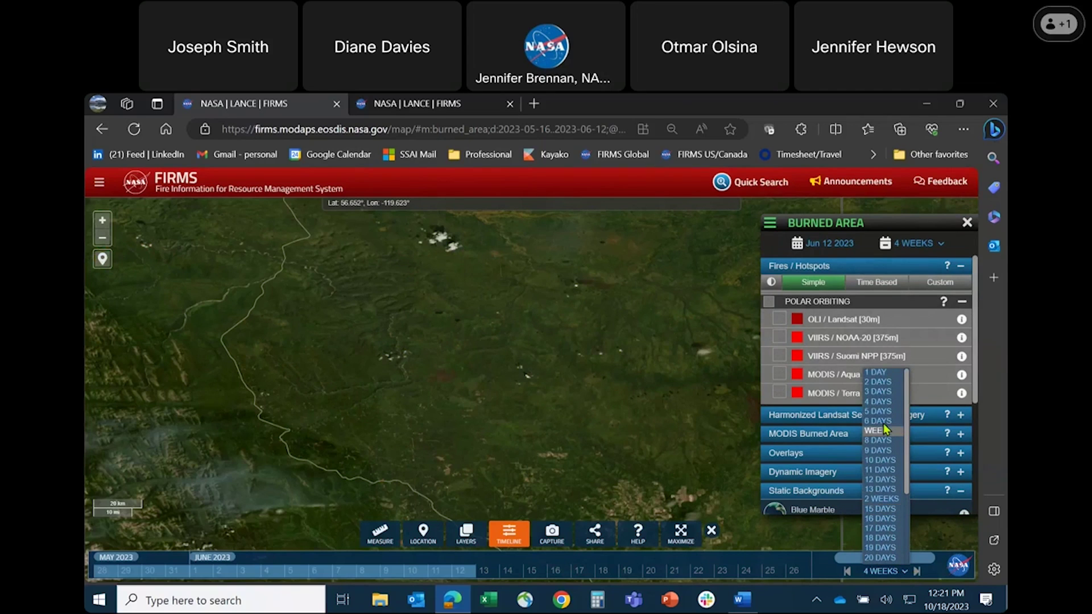
scroll(881, 393, up, 1)
click(876, 373)
click(884, 558)
click(854, 401)
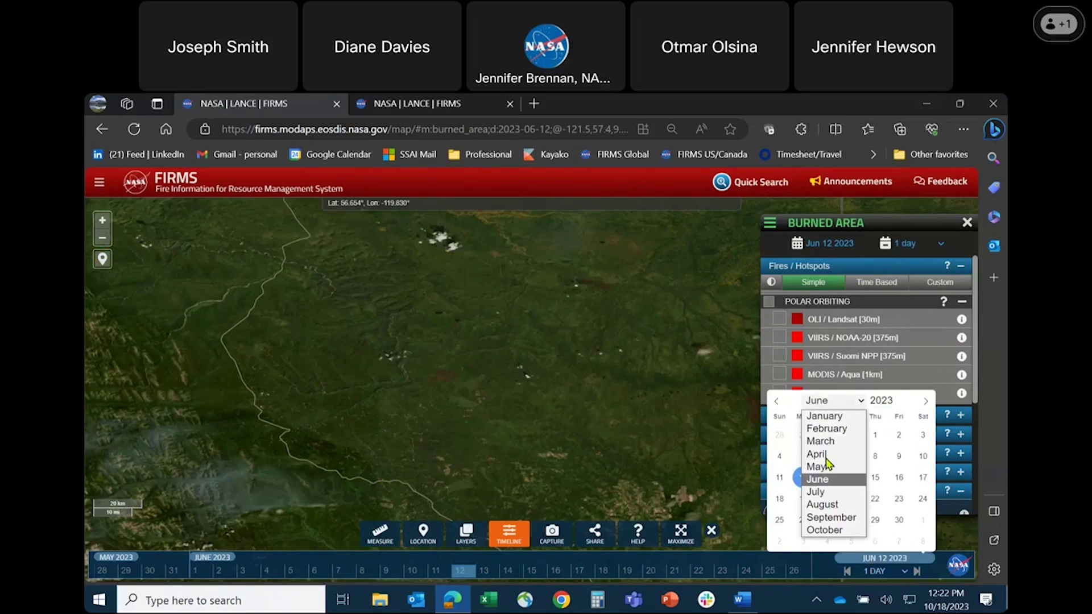
click(825, 492)
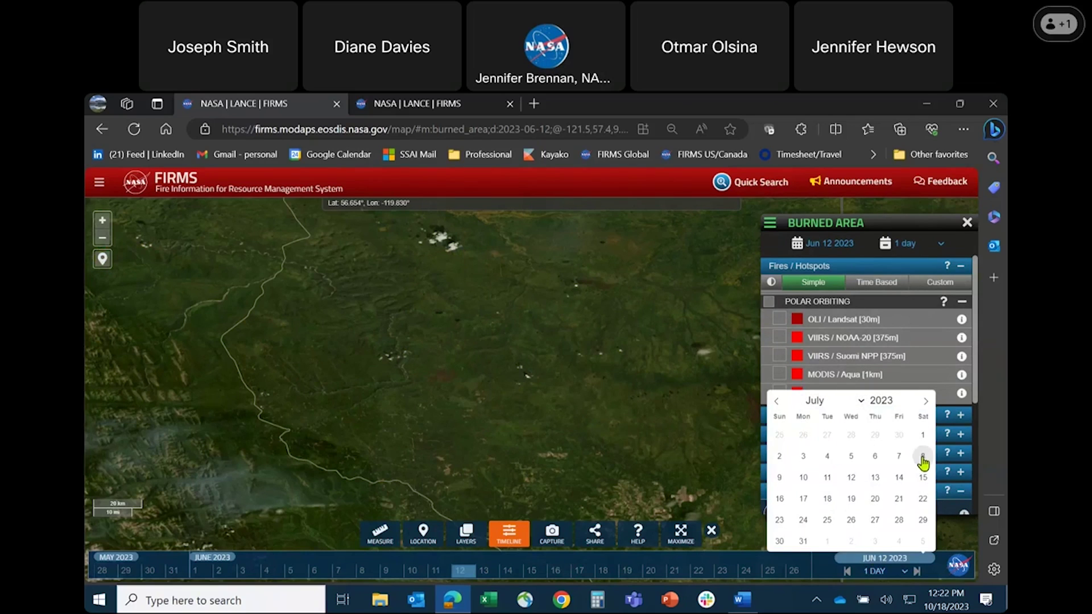
click(900, 459)
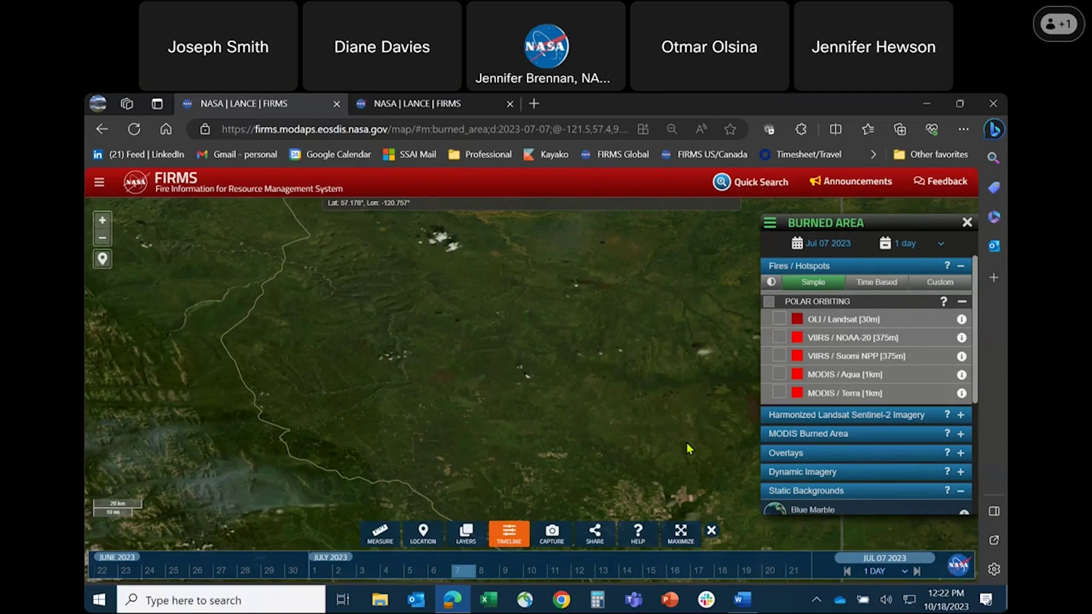
Display the MODIS/Terra Corrected Reflectance 721 dynamic imagery, comparing it with the VIIRS NOAA-20 (bands M11-I2-I1) layer.
click(961, 473)
scroll(870, 421, down, 3)
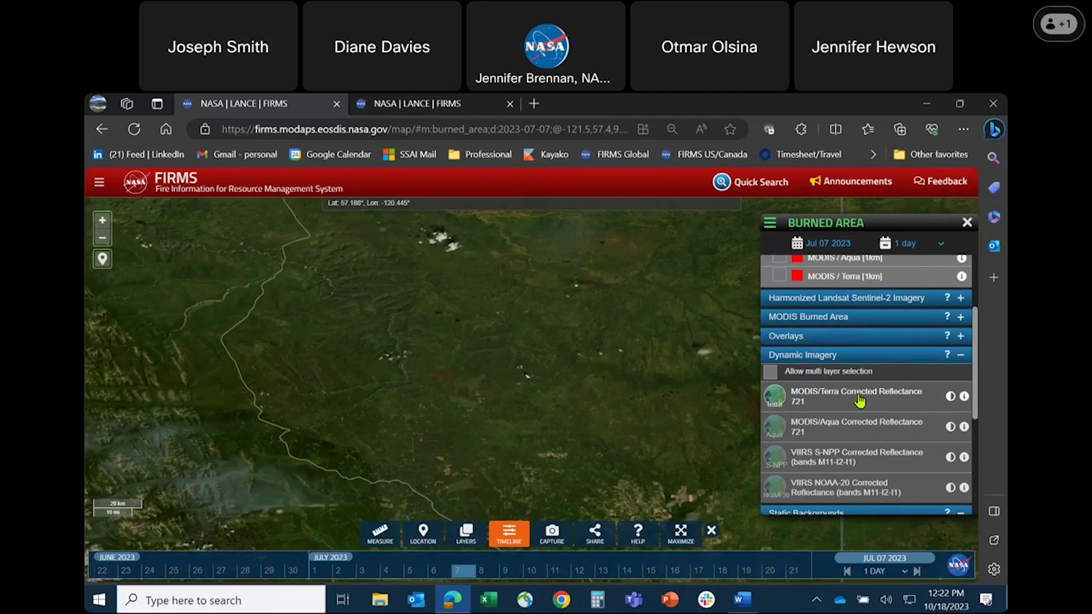
click(859, 401)
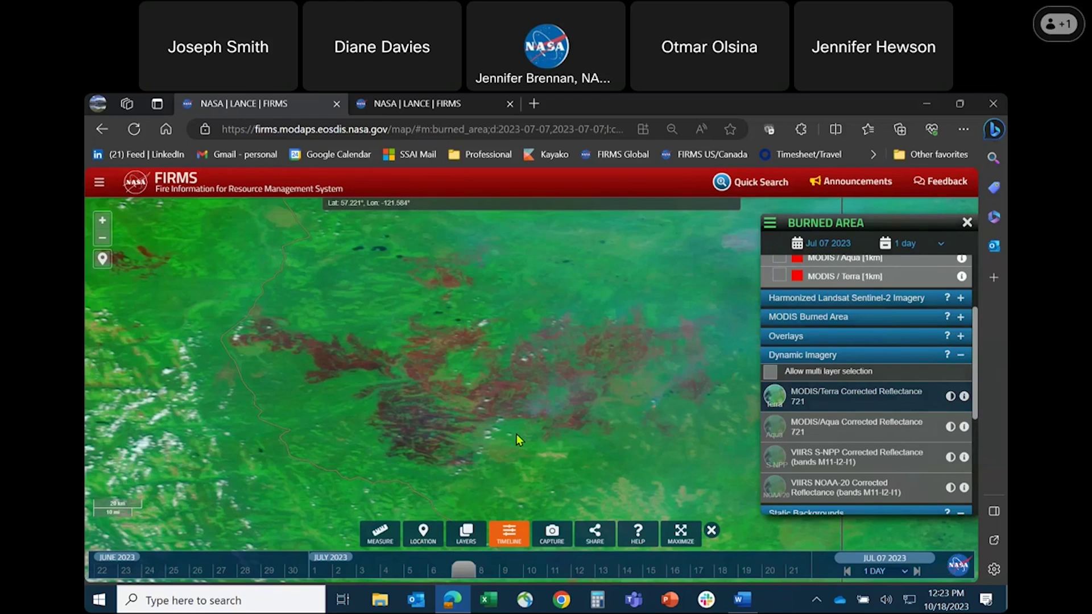
click(838, 490)
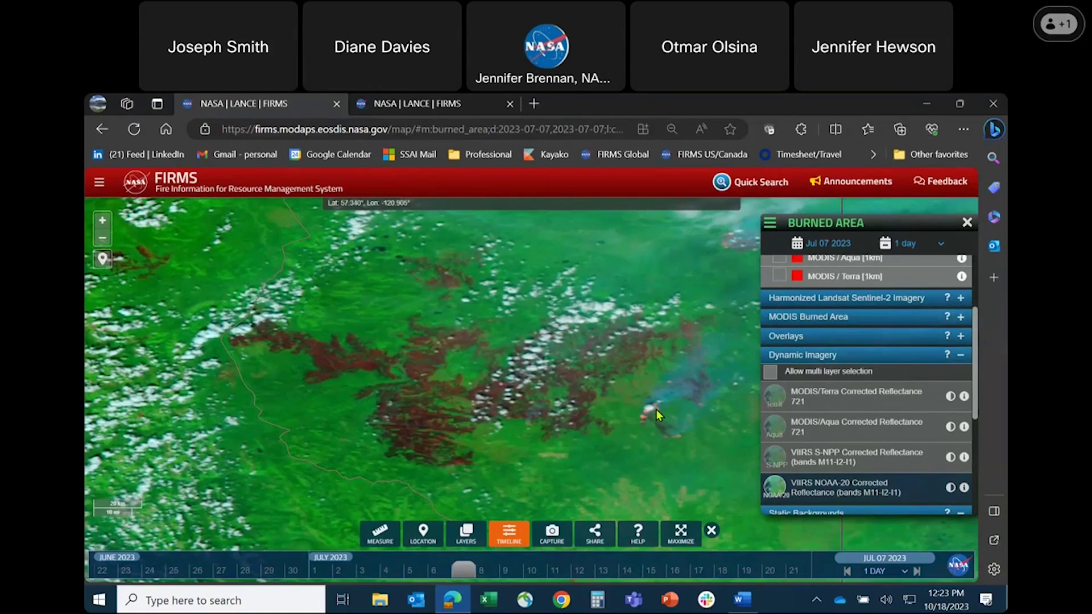
click(802, 400)
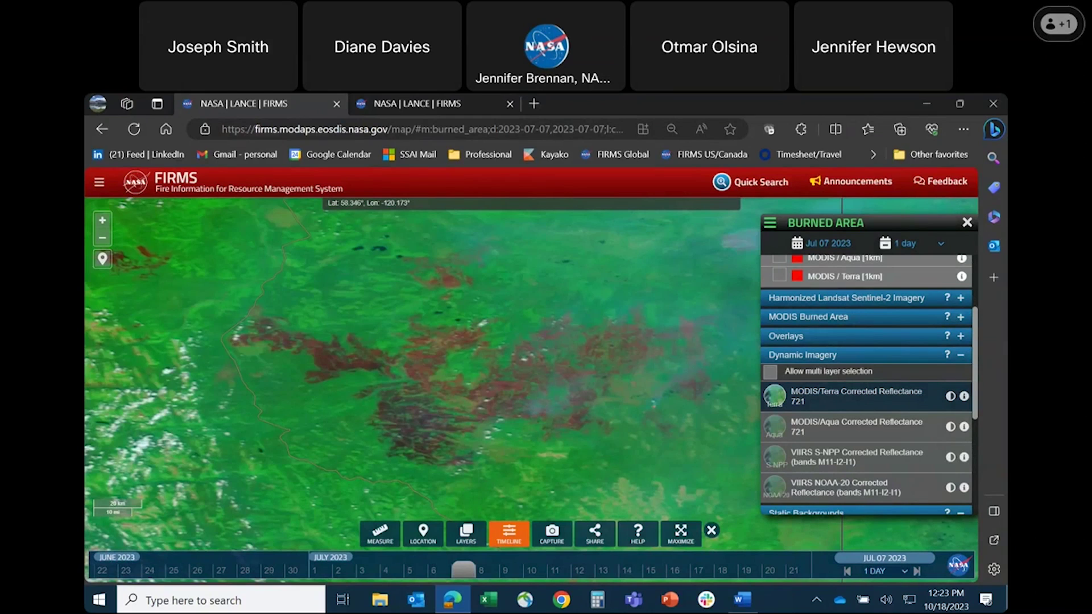
Display the Harmonized Landsat Sentinel-2 true color layer from Sentinel 2A/2B and look closely at the burn scar.
scroll(960, 344, up, 1)
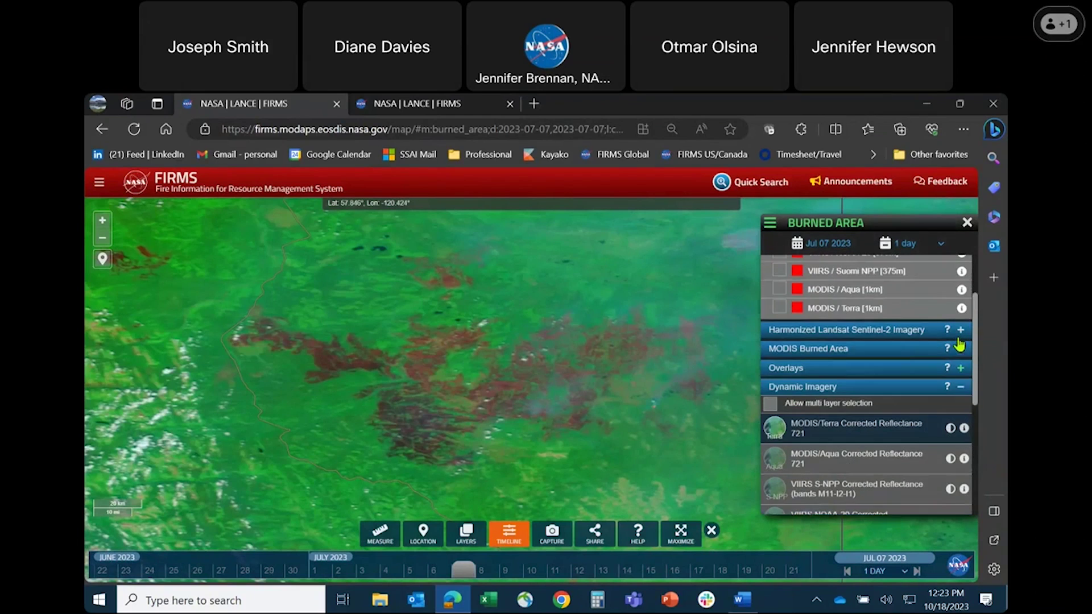
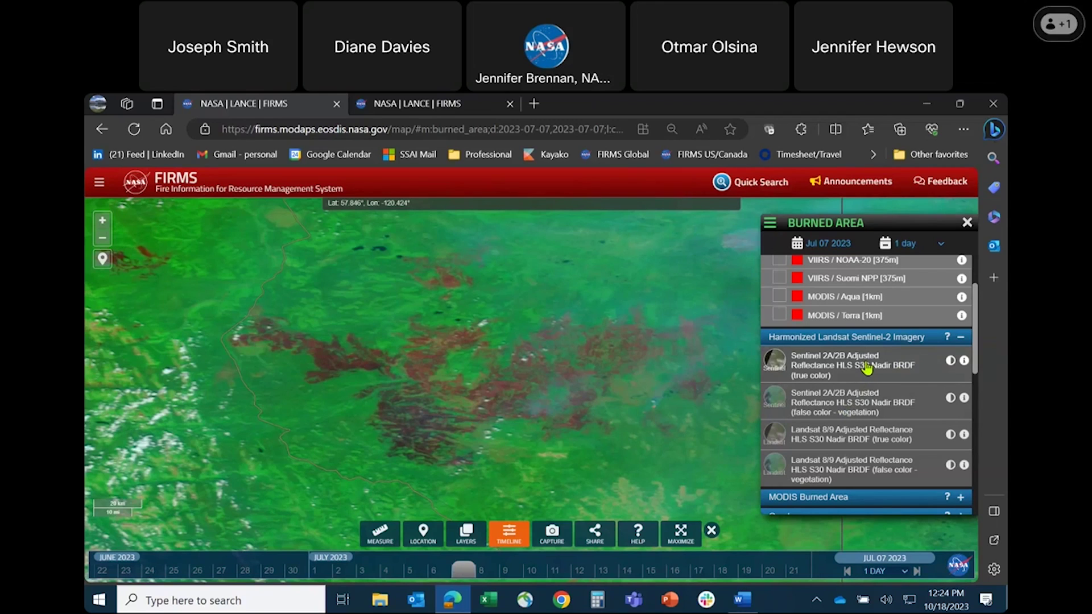
click(867, 368)
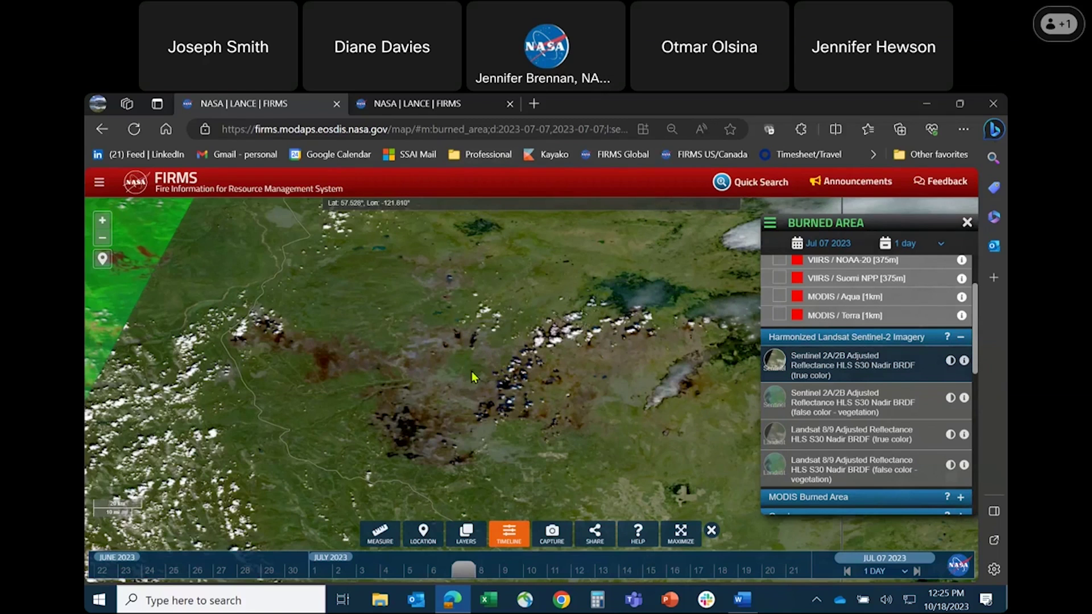
drag(471, 371, 414, 381)
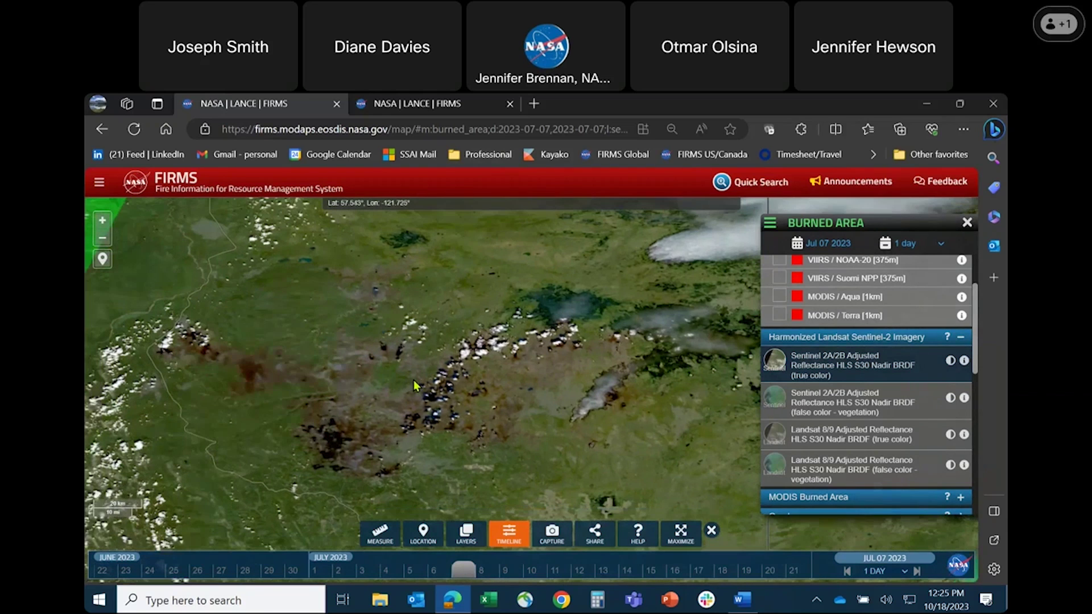
scroll(414, 386, up, 1)
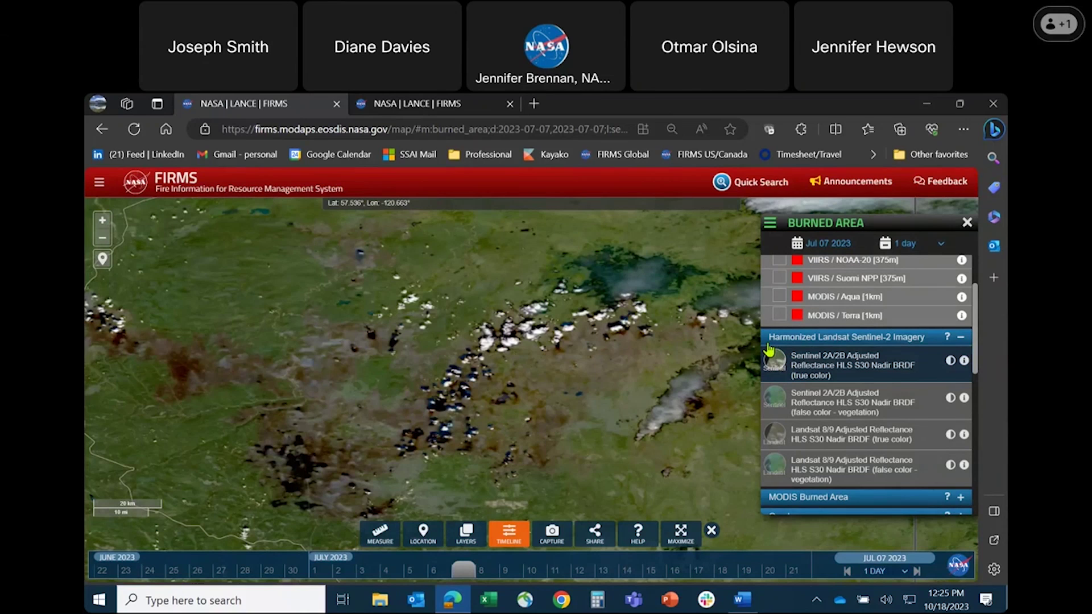
Switch the Sentinel 2A/2B imagery to the false color - vegetation layer and examine the burn scar in detail.
click(848, 401)
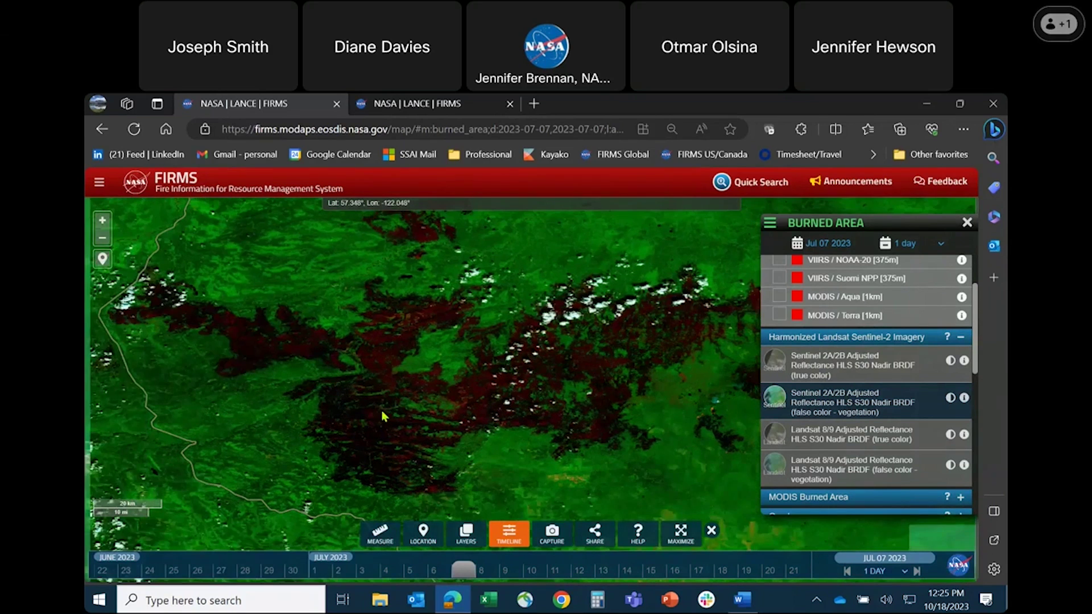
scroll(383, 417, up, 1)
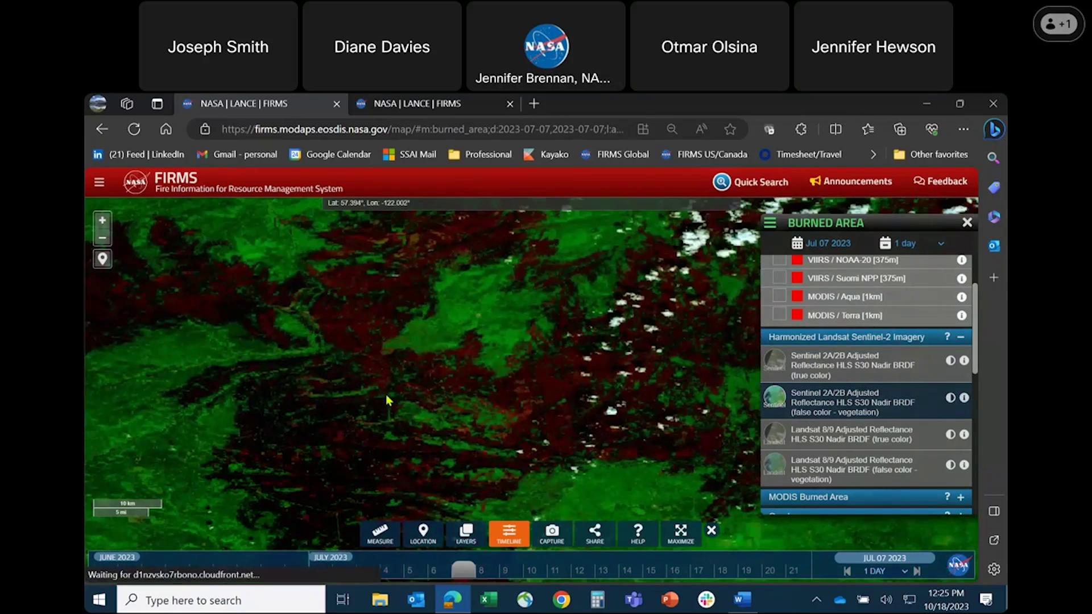
Take a closer look at the burn scar in the Sentinel 2A/2B false color - vegetation imagery and hide that layer.
scroll(386, 397, up, 2)
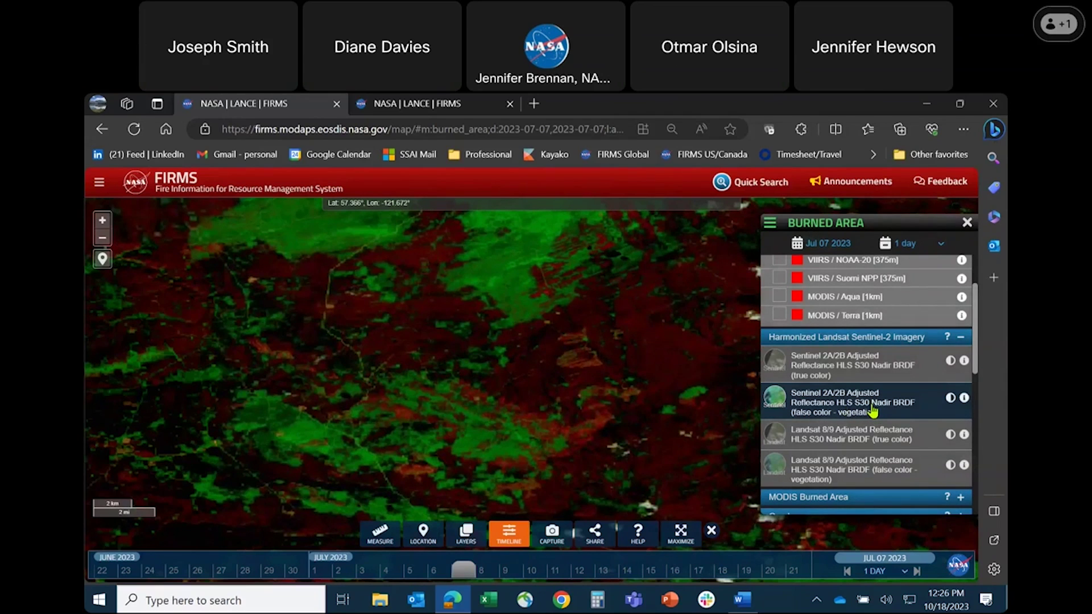
click(873, 411)
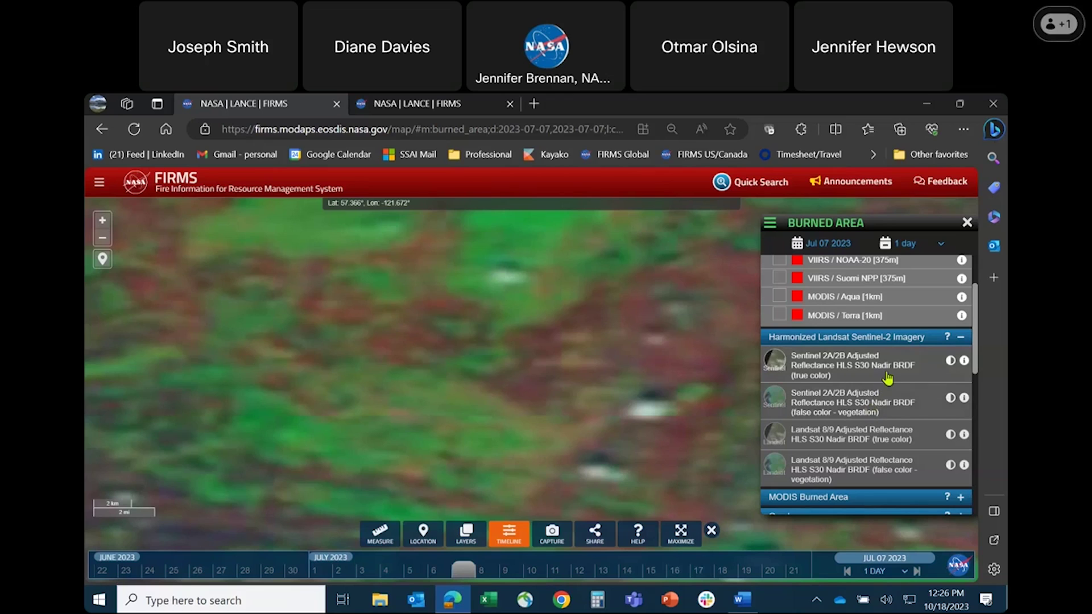
Show the MODIS Burned Area for all available months of 2023, toggling May off and on to compare.
scroll(924, 367, down, 1)
scroll(925, 367, down, 1)
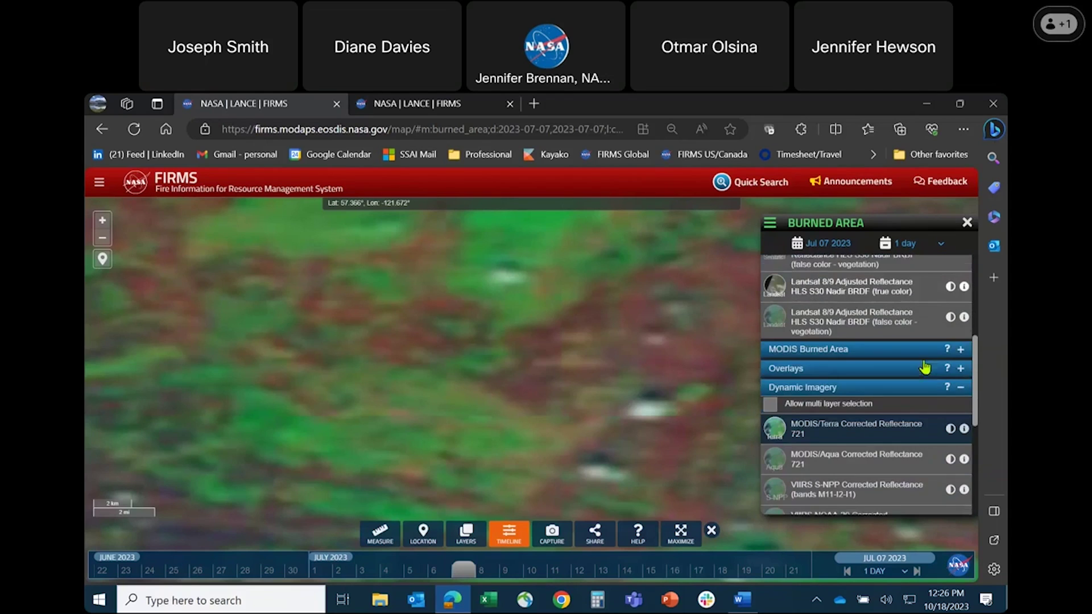
click(961, 343)
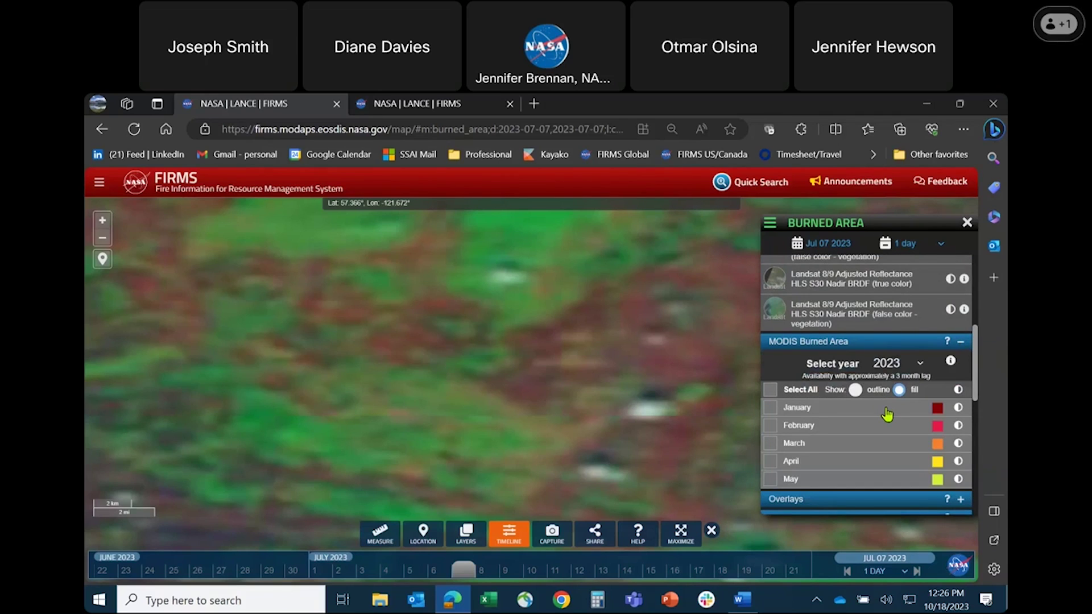
scroll(454, 394, down, 2)
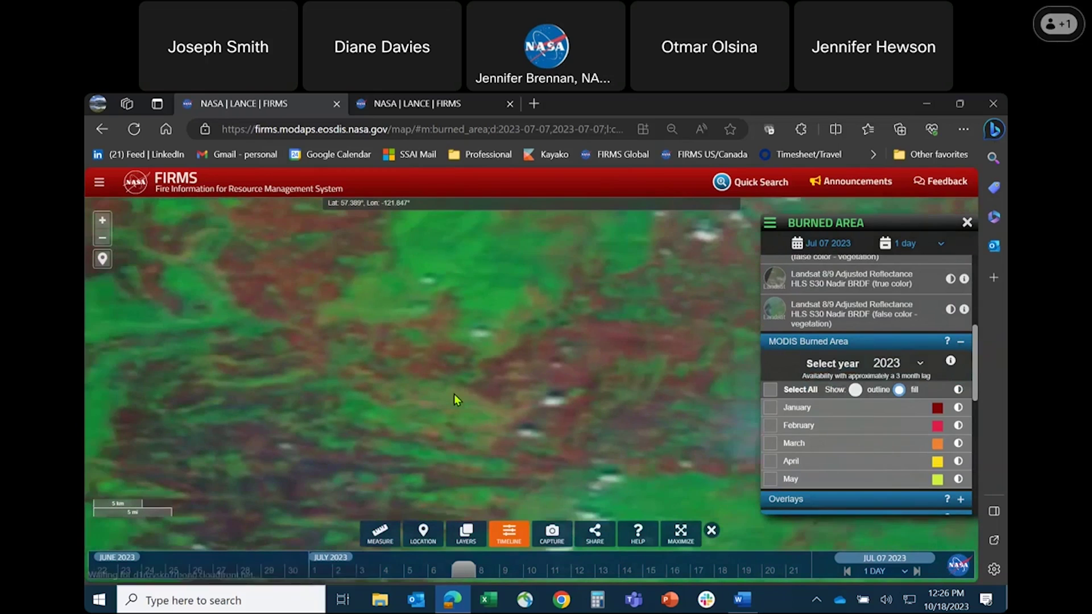
scroll(454, 393, down, 1)
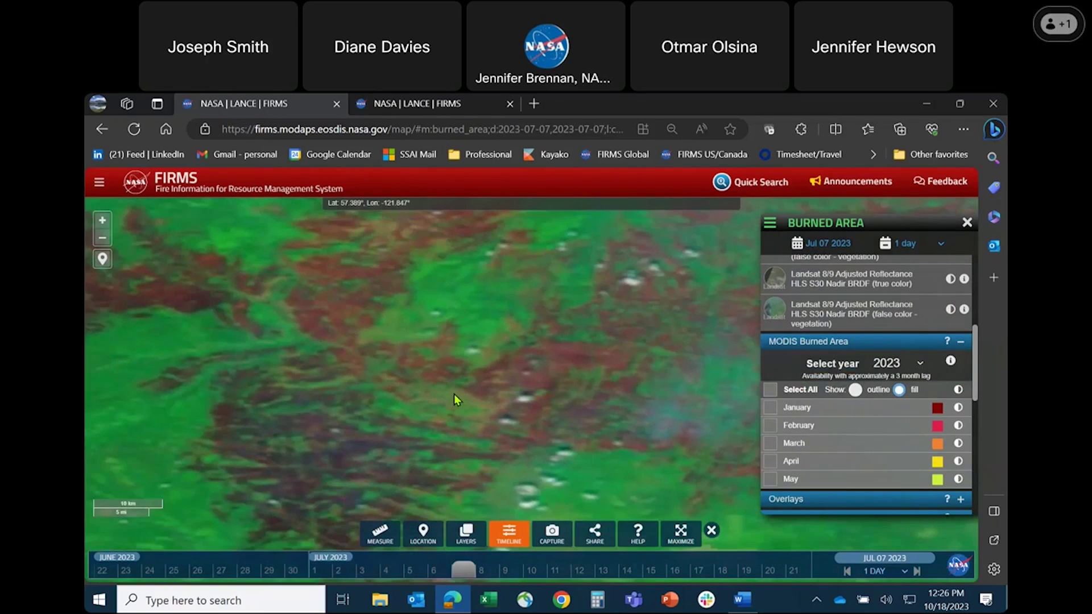
scroll(454, 394, down, 1)
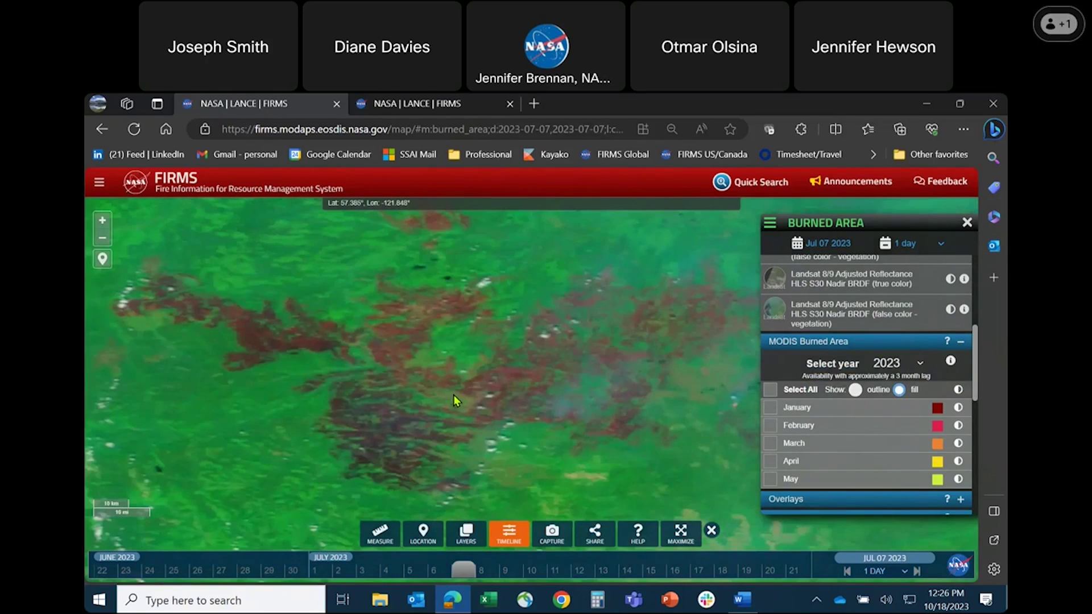
scroll(454, 401, down, 1)
click(771, 390)
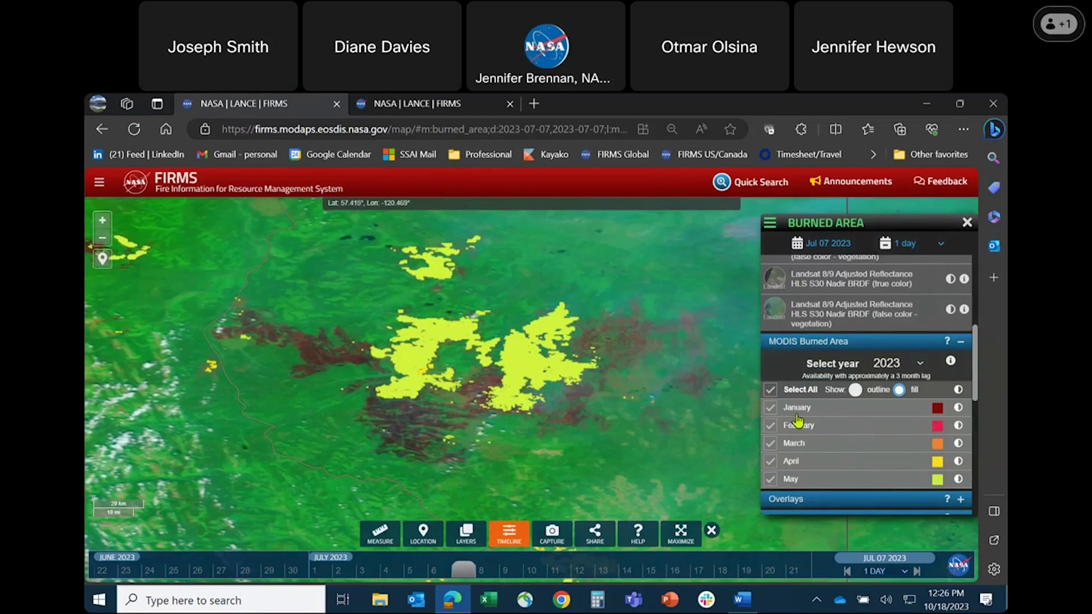
click(771, 480)
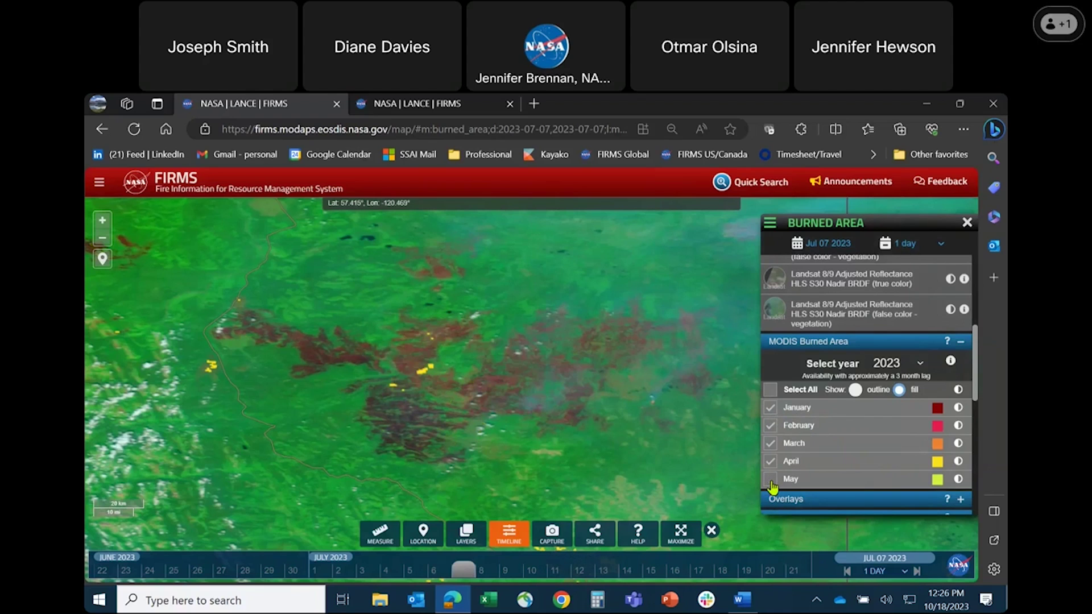
click(772, 481)
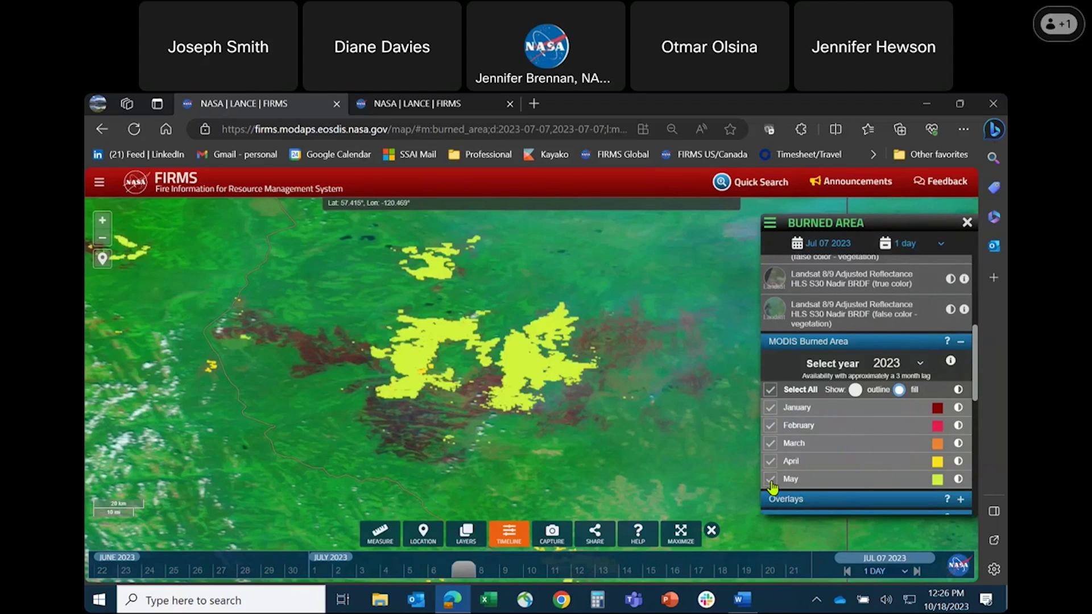
Set the May burned area's opacity to 99% and view its color options without changing the color.
click(958, 479)
mouse_move(762, 297)
mouse_down()
mouse_move(677, 302)
mouse_move(754, 298)
mouse_up()
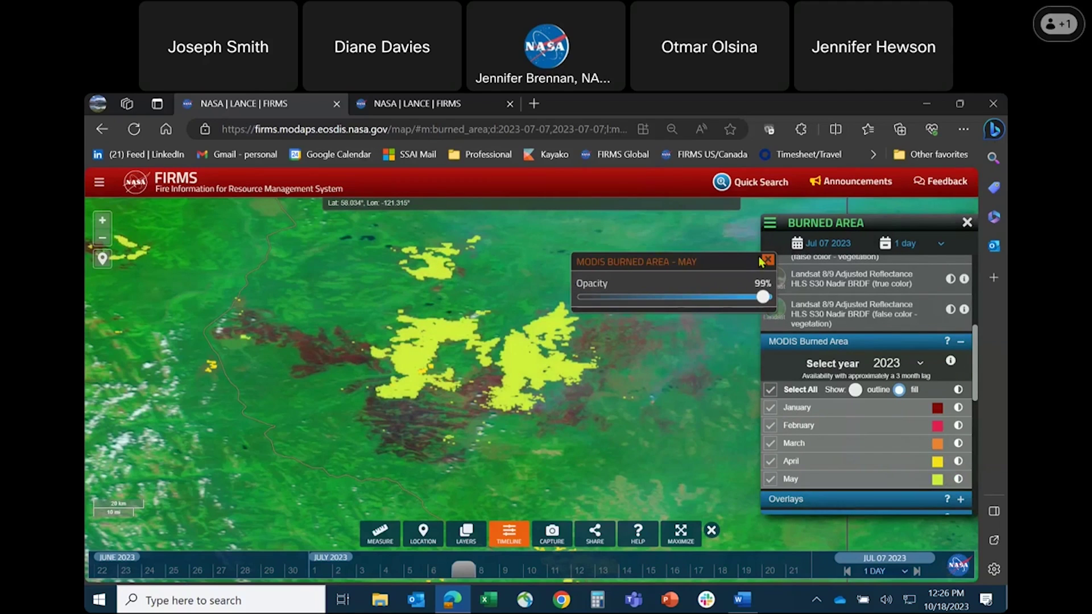
click(768, 261)
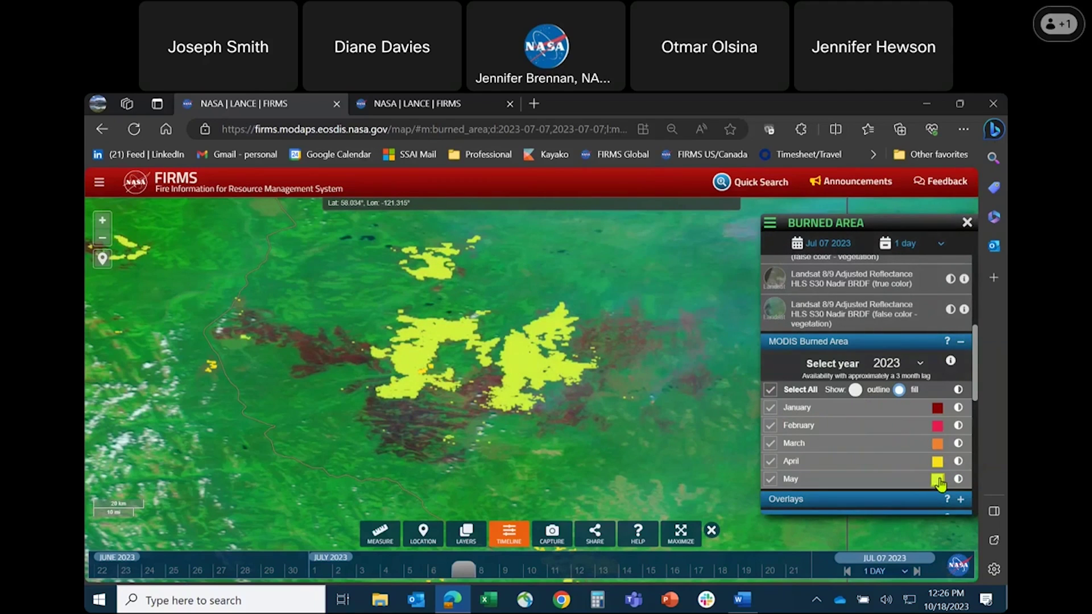
click(937, 479)
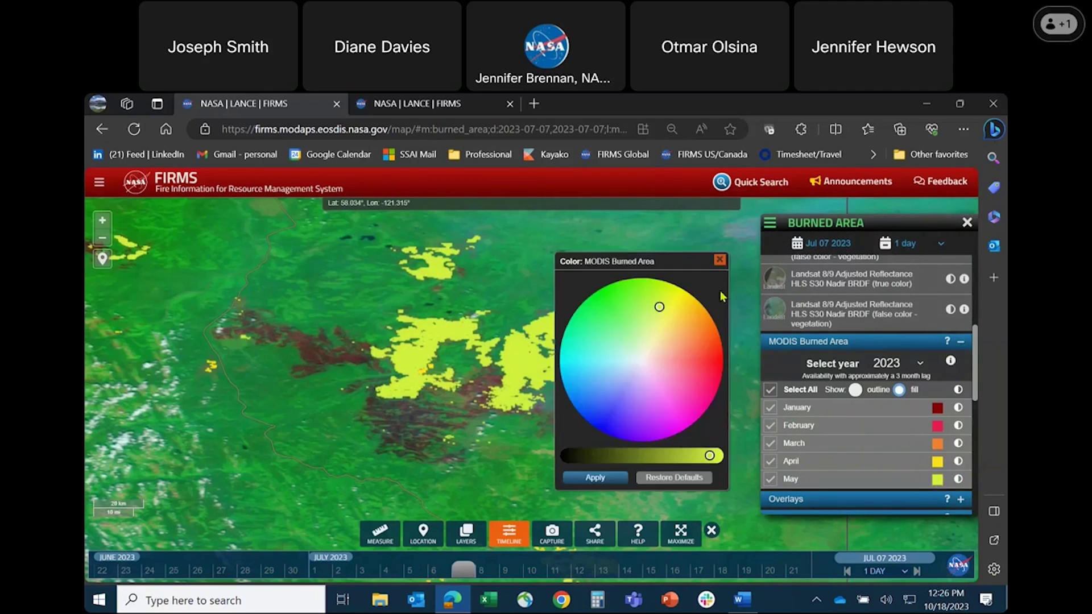
click(719, 260)
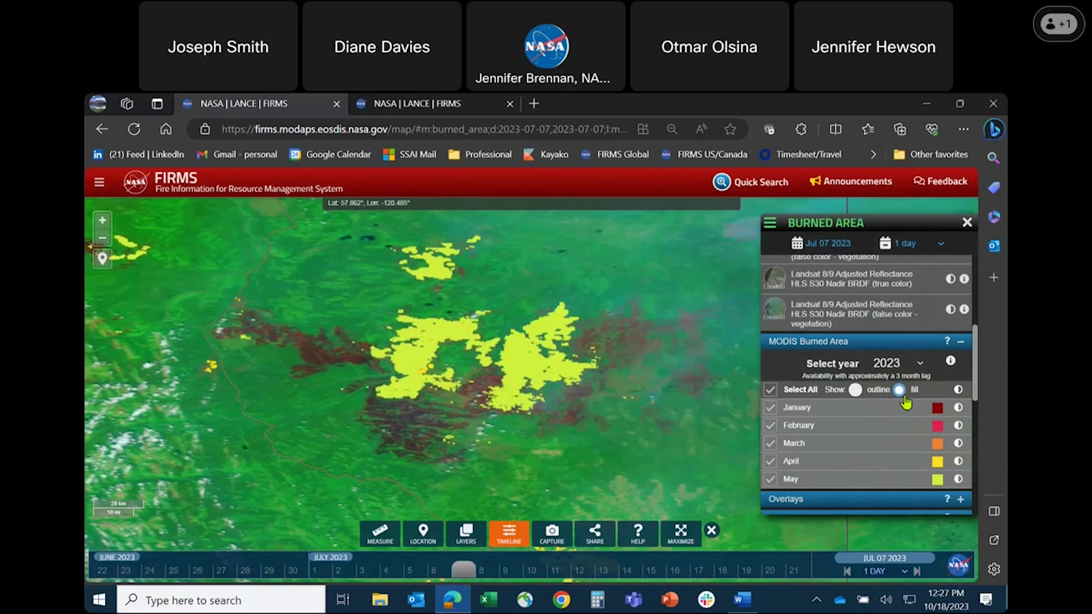
Display the MODIS burned areas as outlines for comparison and return them to fill.
click(855, 392)
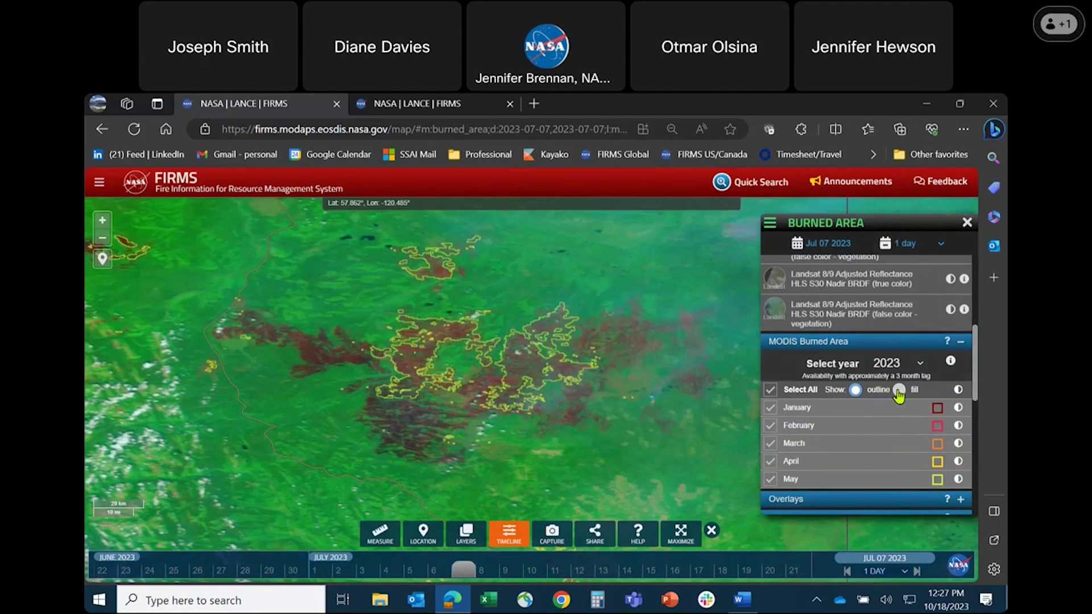
click(899, 391)
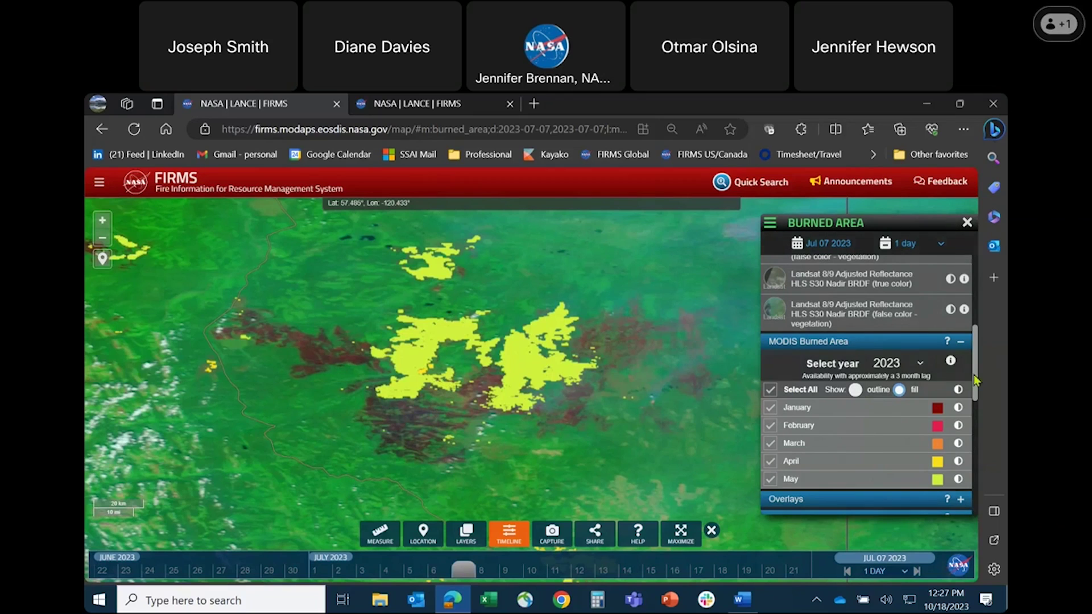
Change the map date to June 11, 2023.
scroll(832, 359, up, 2)
scroll(832, 359, up, 3)
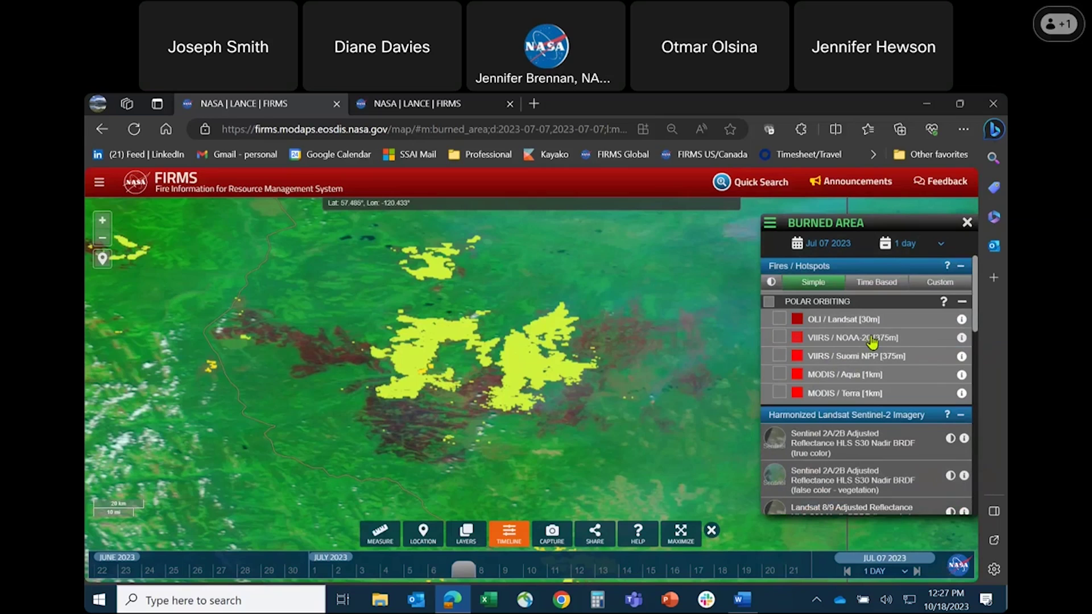
click(841, 251)
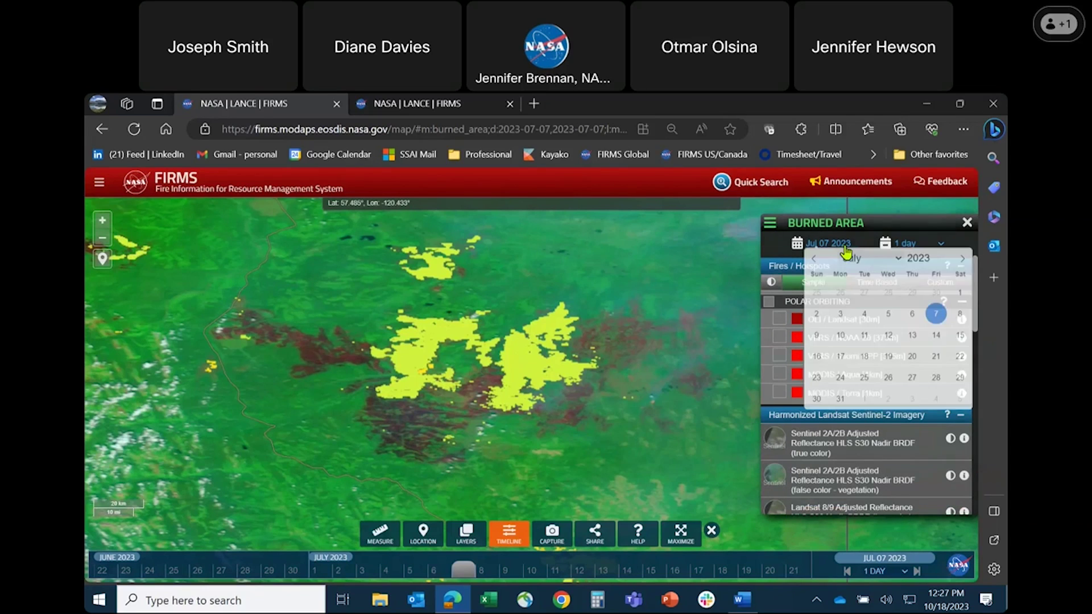
click(879, 268)
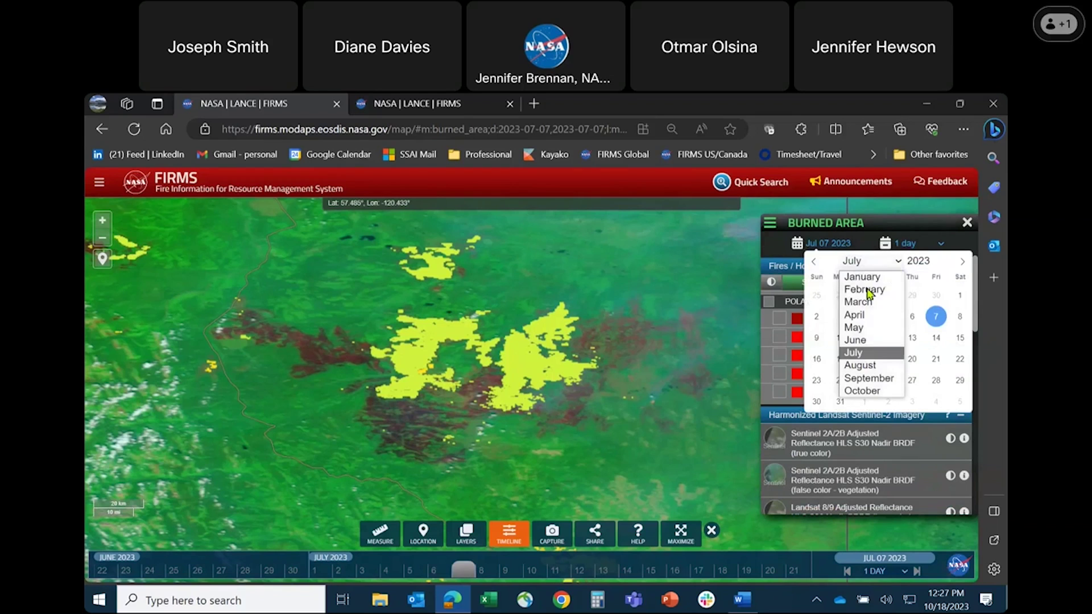
click(899, 336)
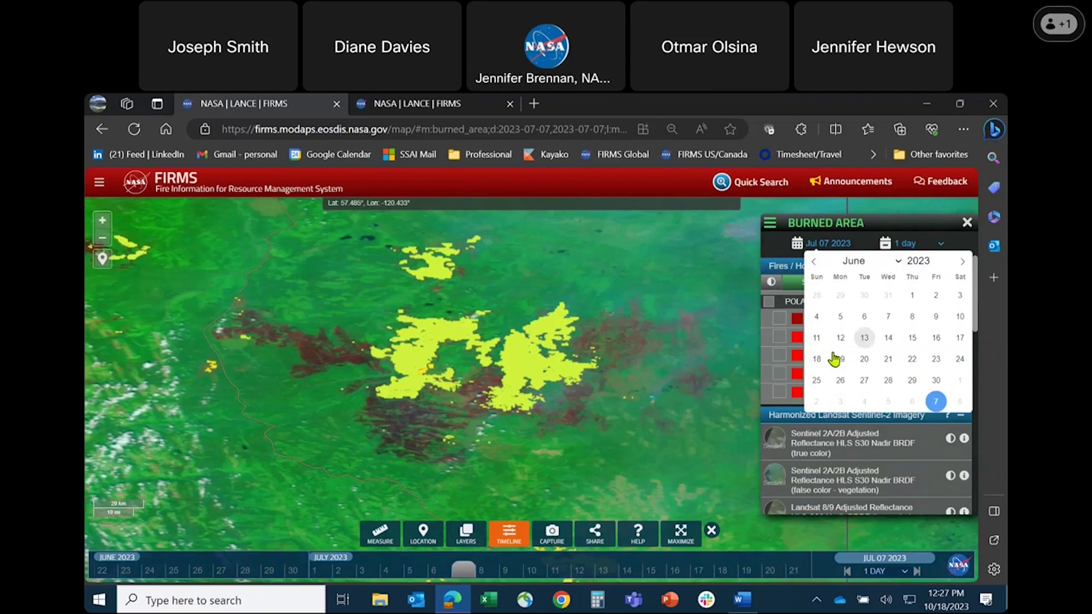
click(816, 339)
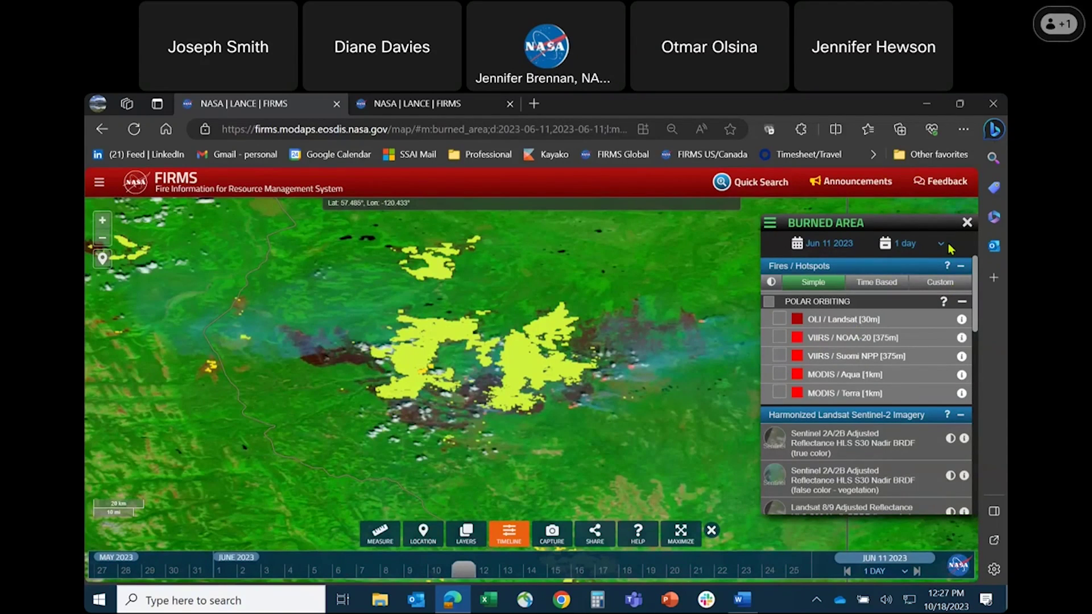
Extend the date range to 11 days and show all polar orbiting hotspots.
click(948, 245)
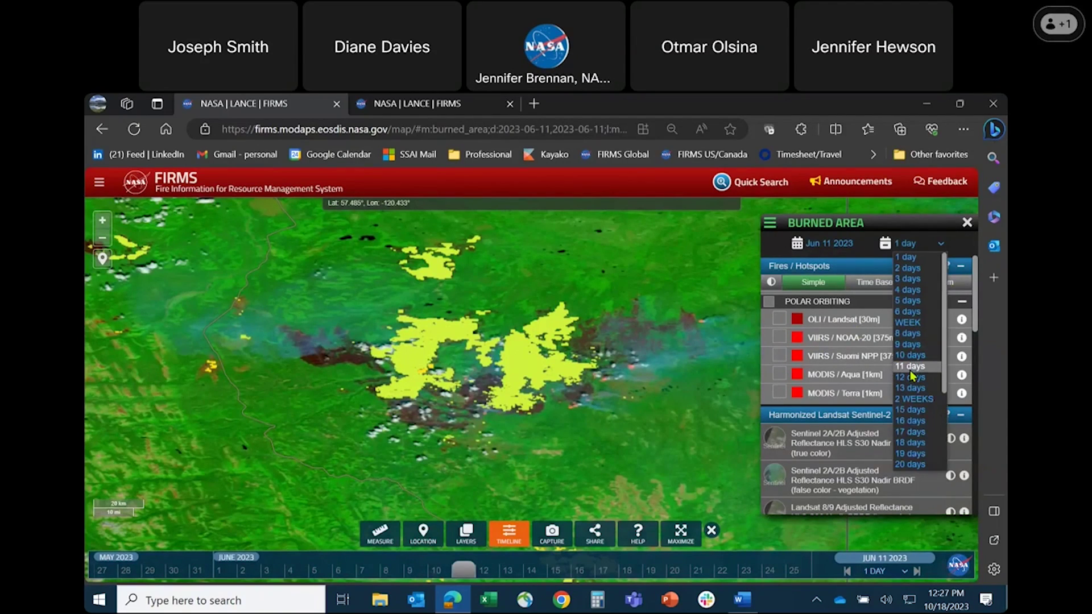
click(912, 367)
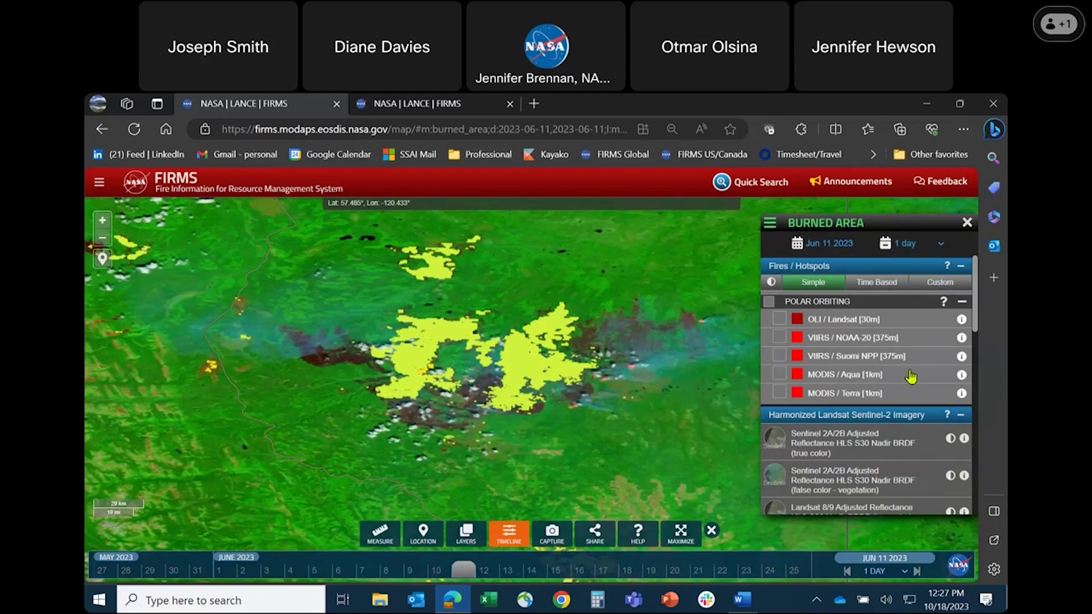
click(768, 302)
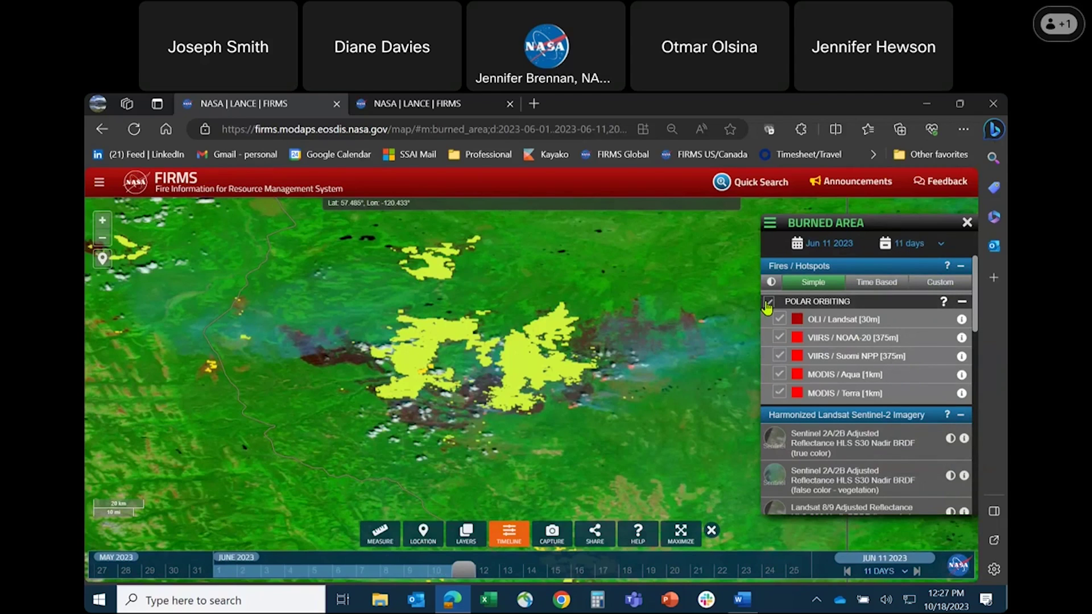